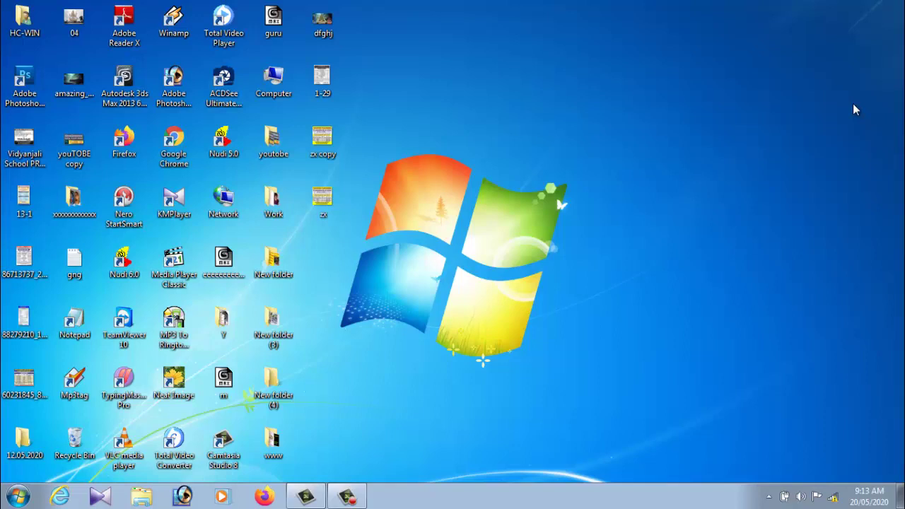
Step: Launch Adobe Photoshop 7.0 from the Start menu's All Programs list
click(18, 498)
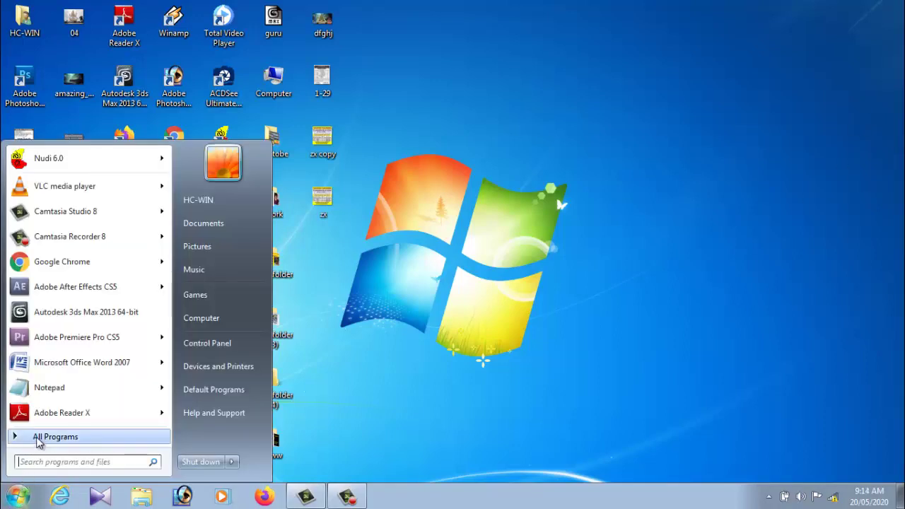
click(42, 437)
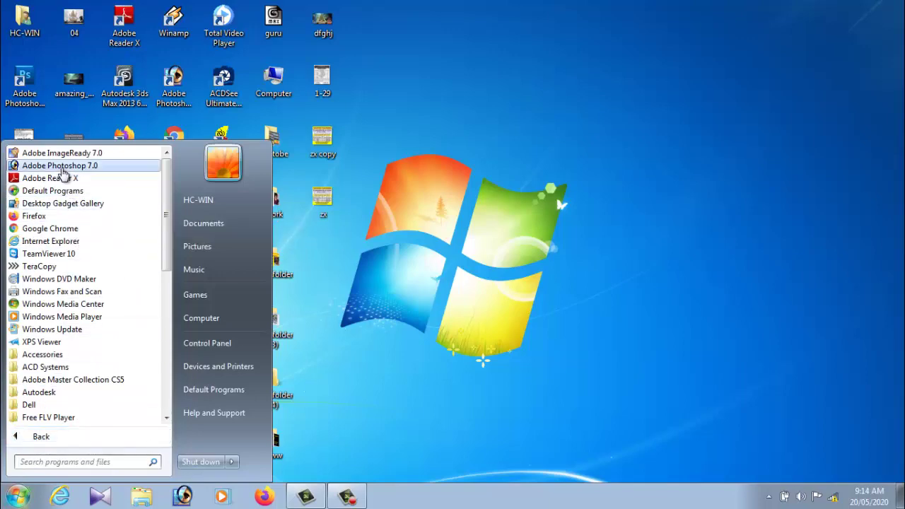
click(90, 168)
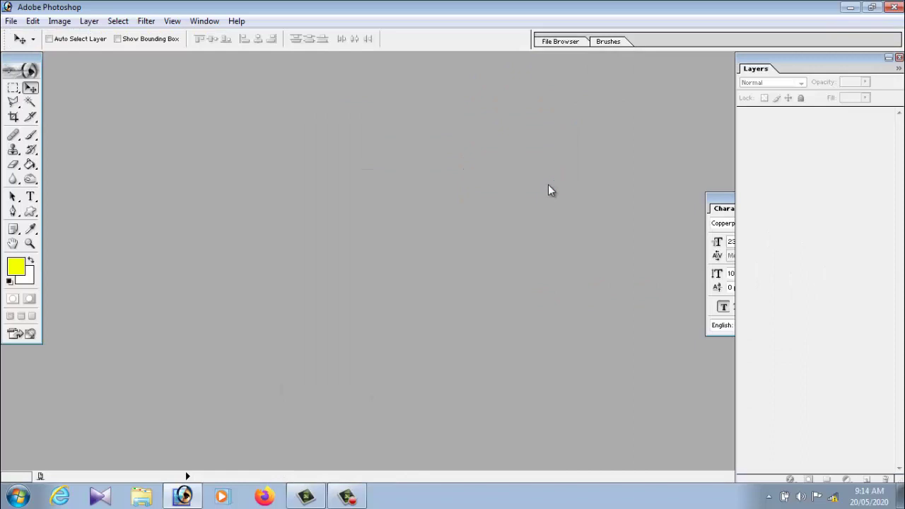
Step: Close the Character palette and shift the Layers palette slightly left
mouse_move(724, 203)
mouse_down()
mouse_move(583, 74)
mouse_move(613, 67)
mouse_up()
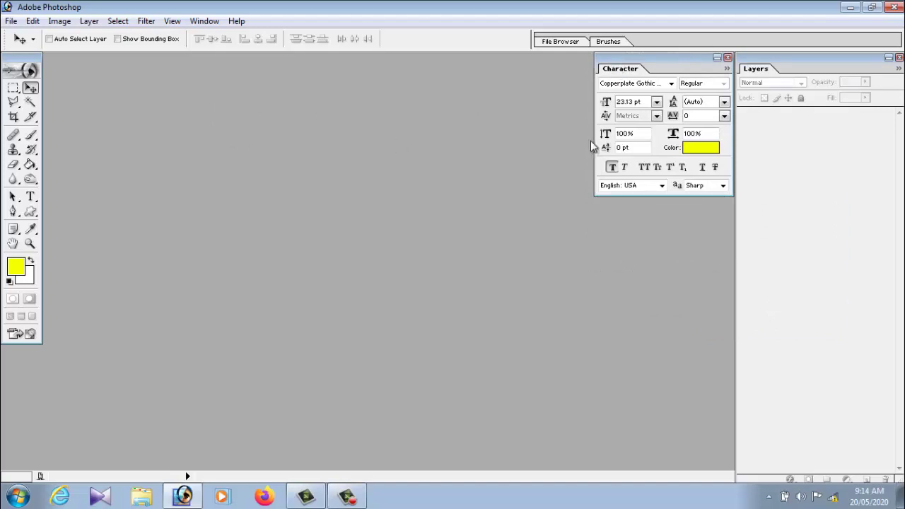
click(727, 57)
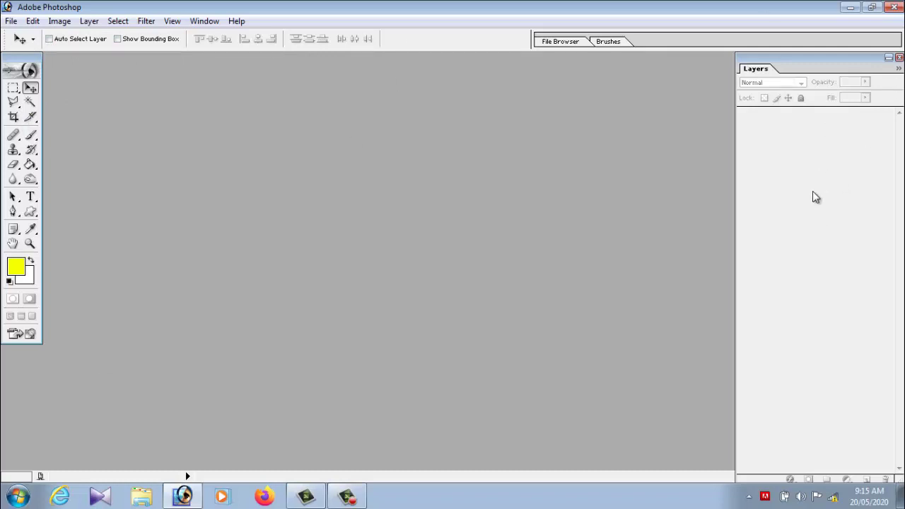
drag(803, 60, 797, 59)
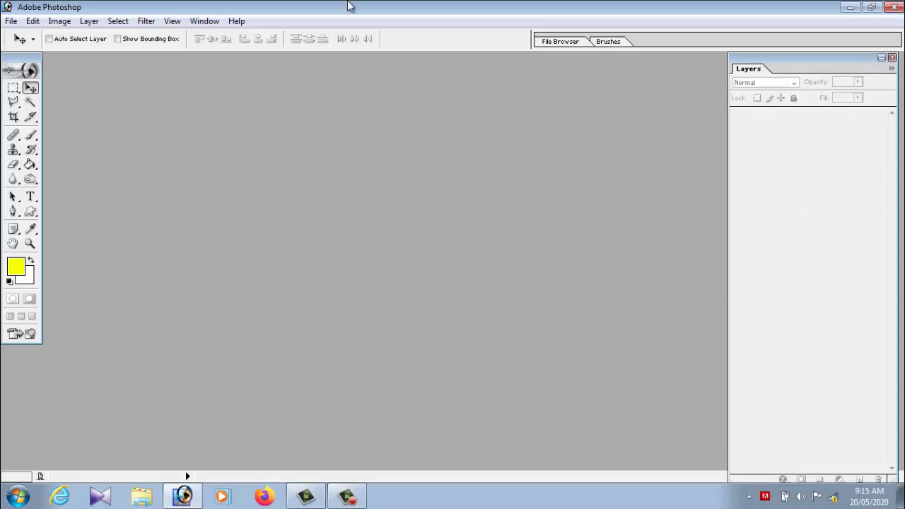
click(11, 22)
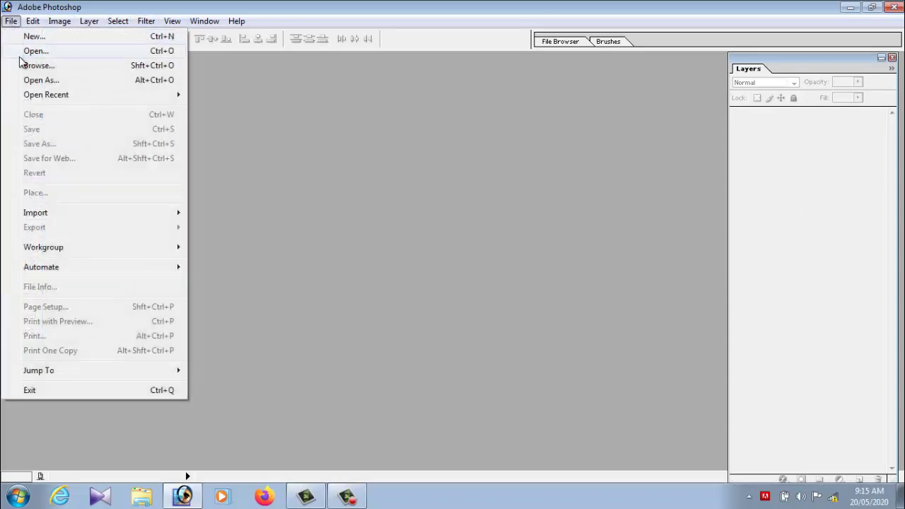
Step: Open acne-beforeandafter2.gif from New Volume (D:) > PHOTOS > My photos
click(21, 55)
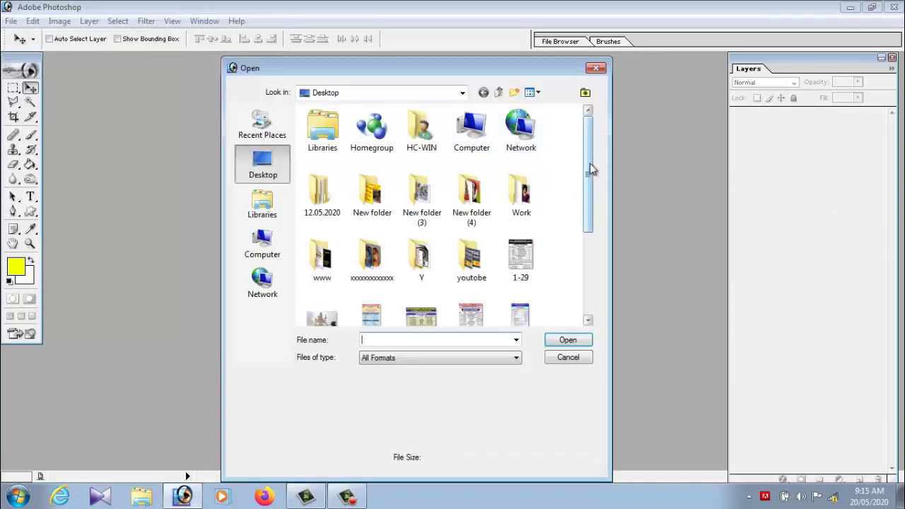
drag(589, 163, 592, 225)
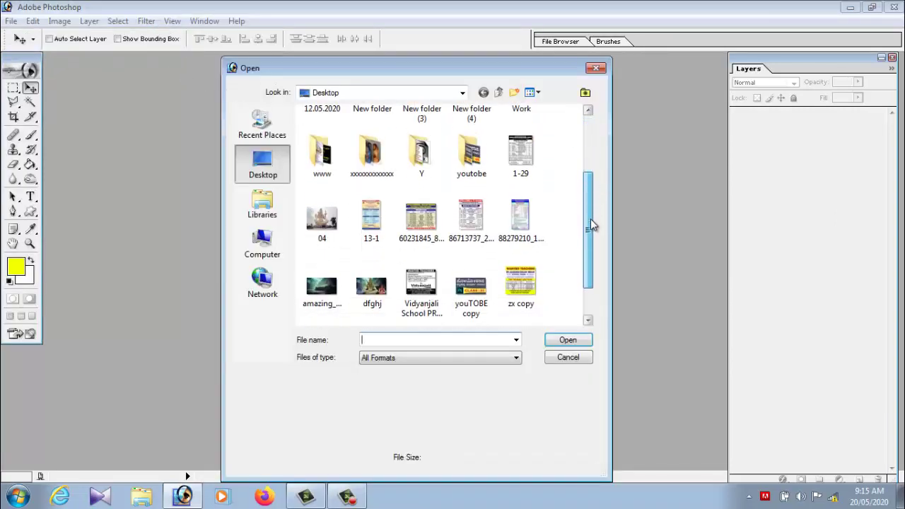
mouse_move(591, 225)
mouse_down()
mouse_move(592, 274)
mouse_move(588, 141)
mouse_up()
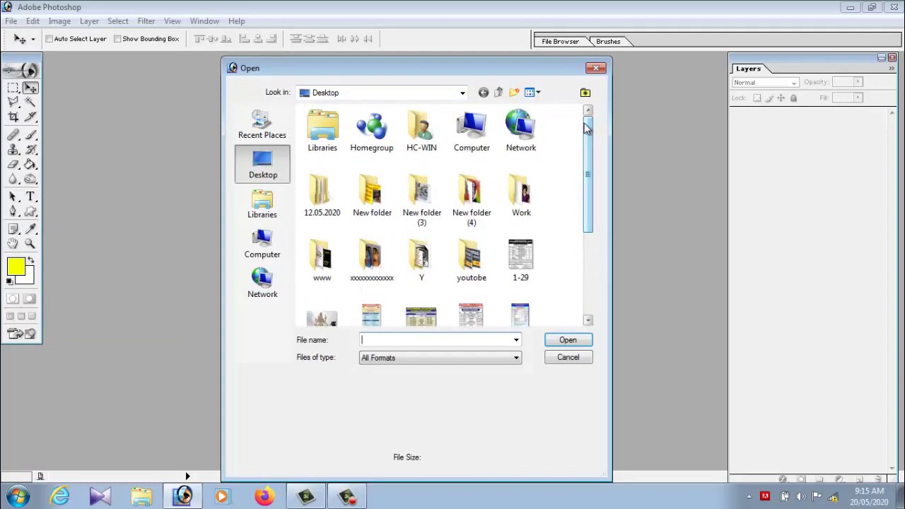
double_click(479, 137)
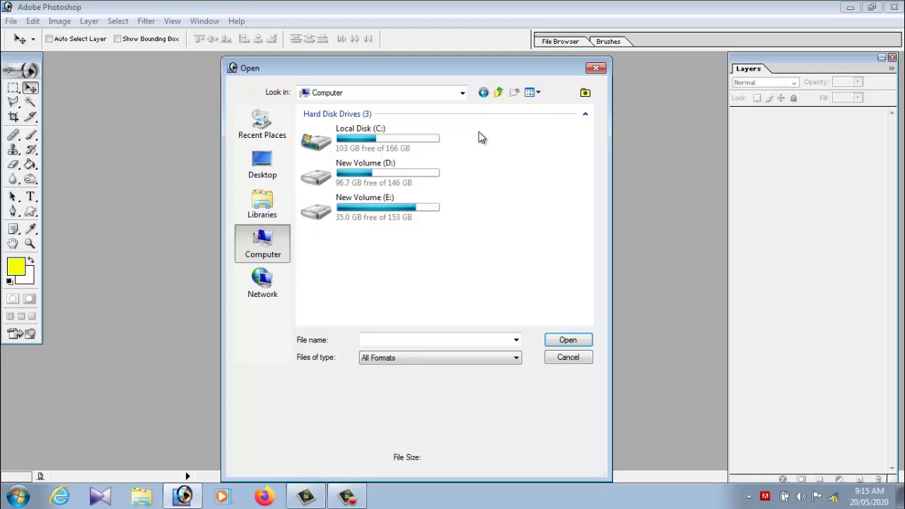
double_click(398, 182)
drag(590, 141, 589, 226)
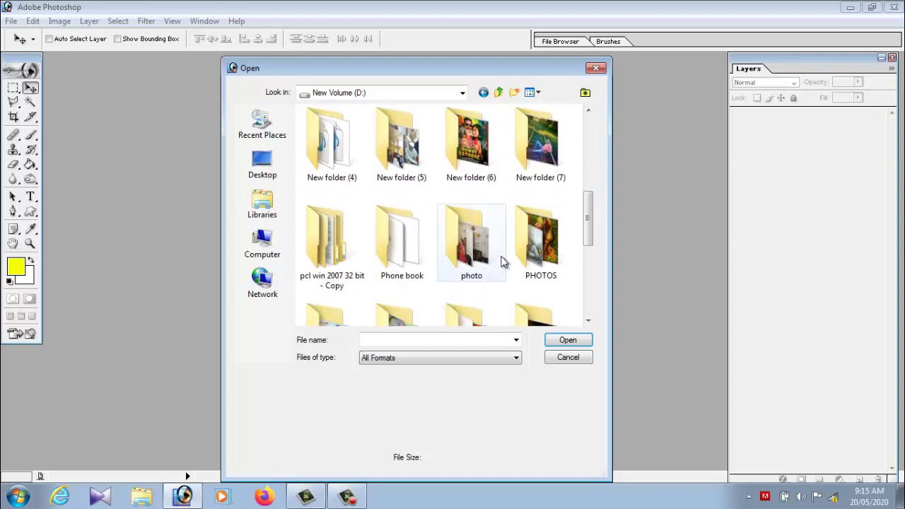
double_click(541, 241)
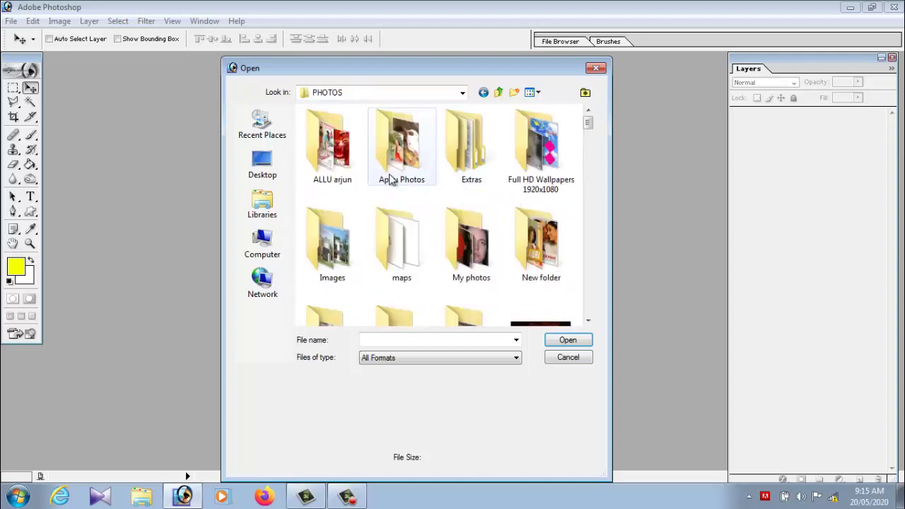
double_click(461, 258)
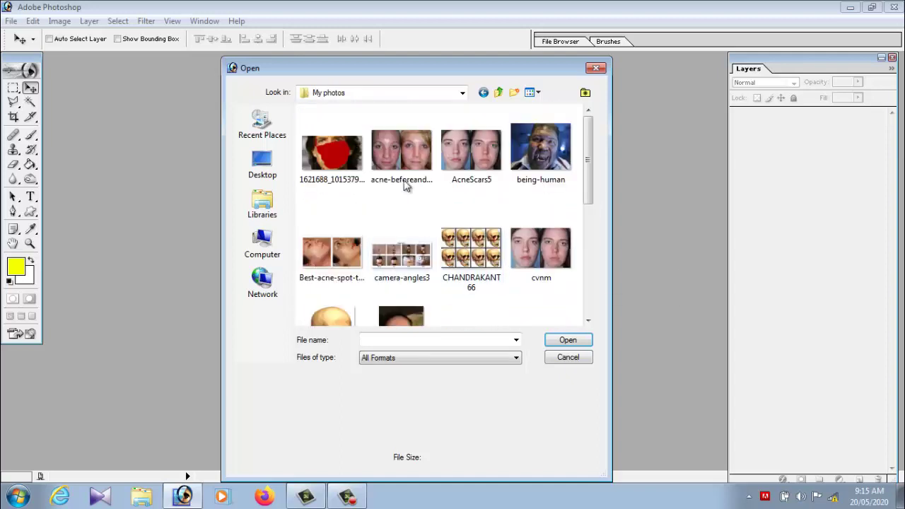
click(401, 150)
click(567, 340)
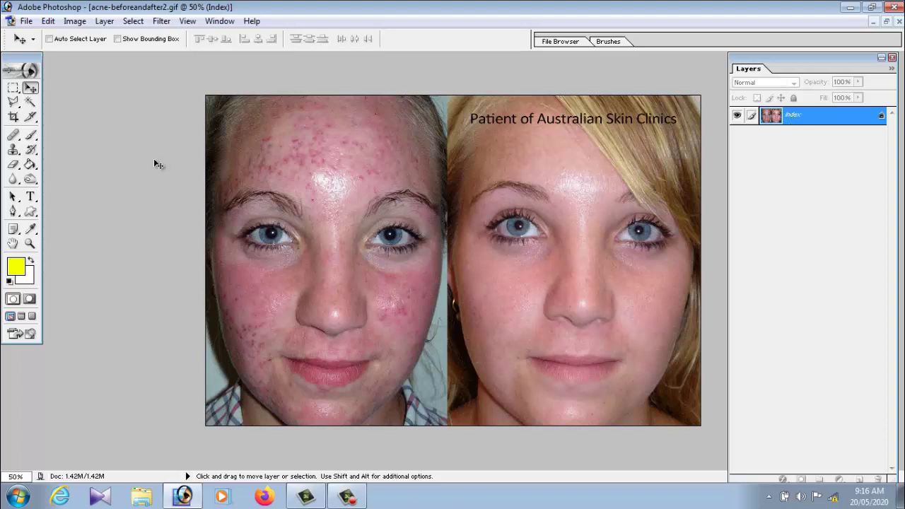
Step: Try the Brush tool and the Index layer's options, then dismiss them
click(31, 135)
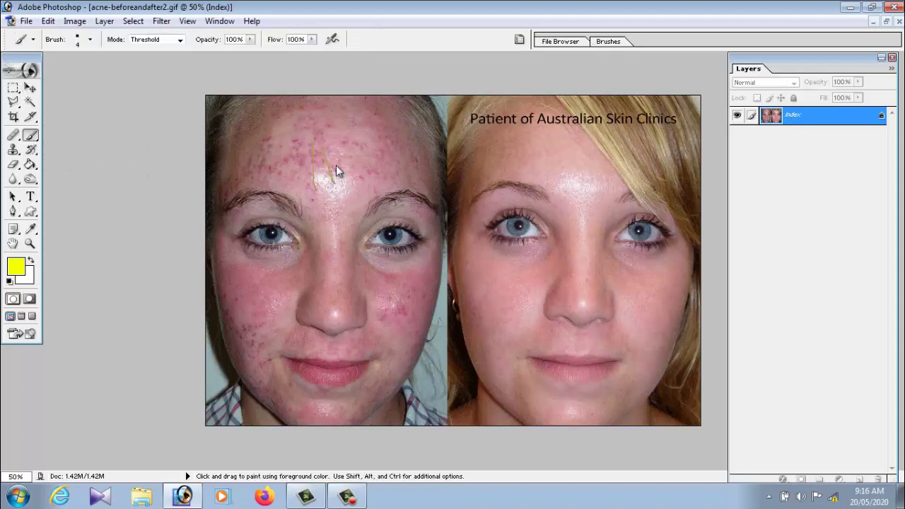
right_click(813, 119)
click(739, 169)
Step: With the Move tool, select all of the photo and cut it to the clipboard
click(30, 88)
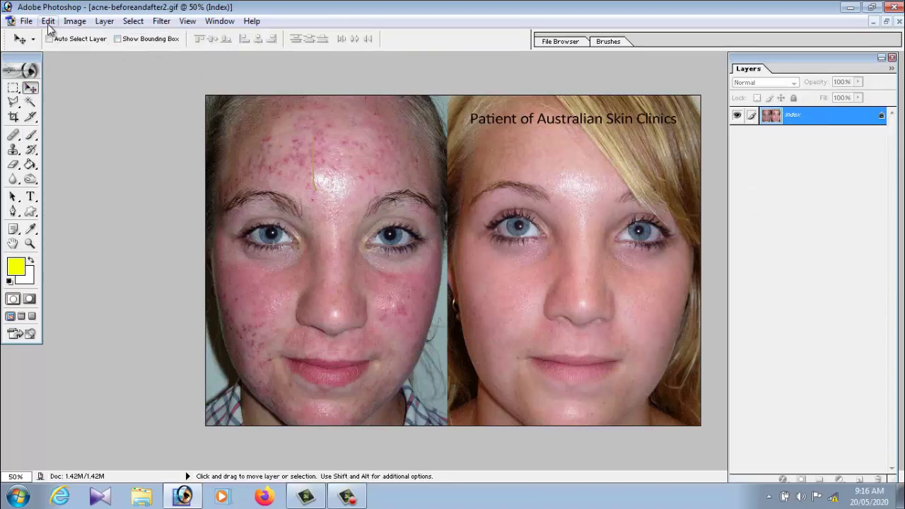
click(133, 22)
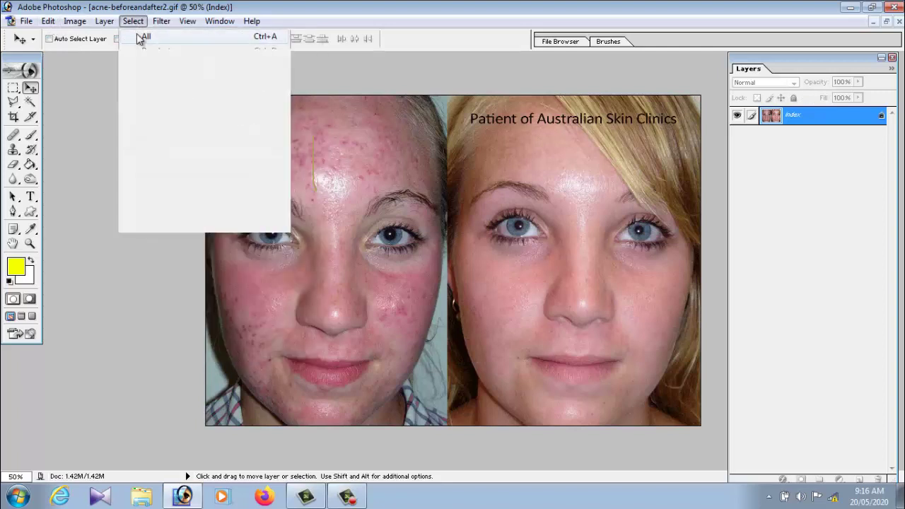
click(145, 37)
click(47, 21)
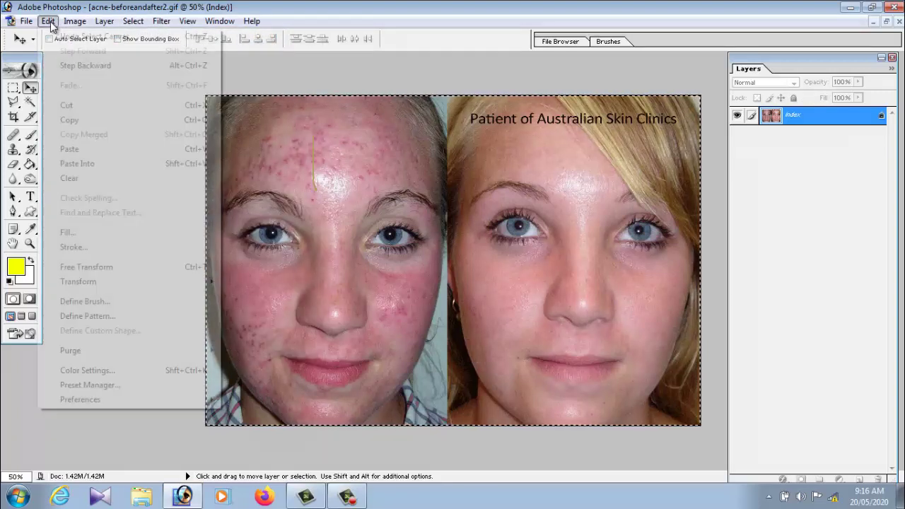
click(69, 107)
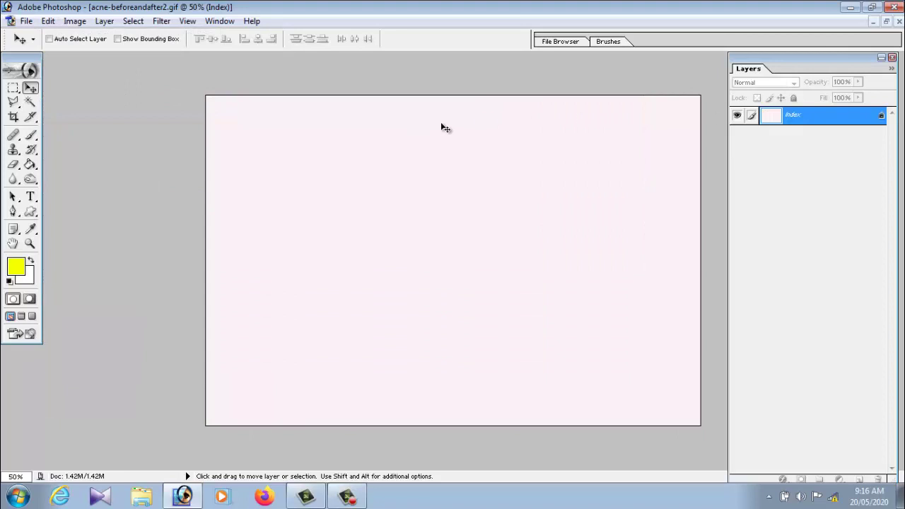
Step: Create a new 5 x 7 inch document, rotate it to landscape and maximize it
click(27, 21)
click(37, 37)
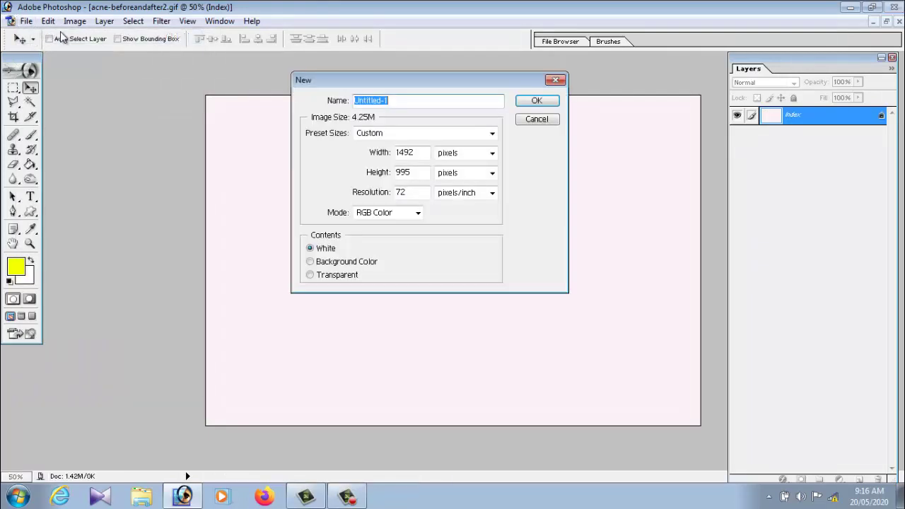
click(453, 134)
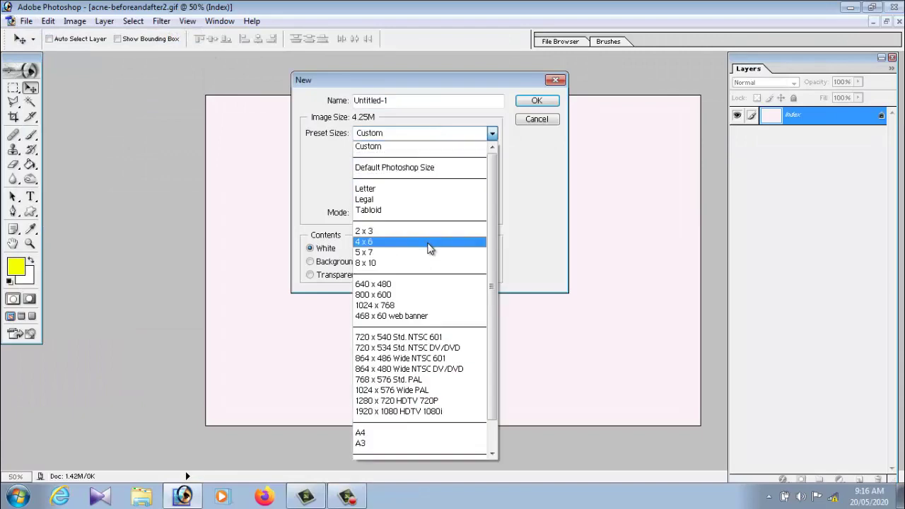
click(452, 252)
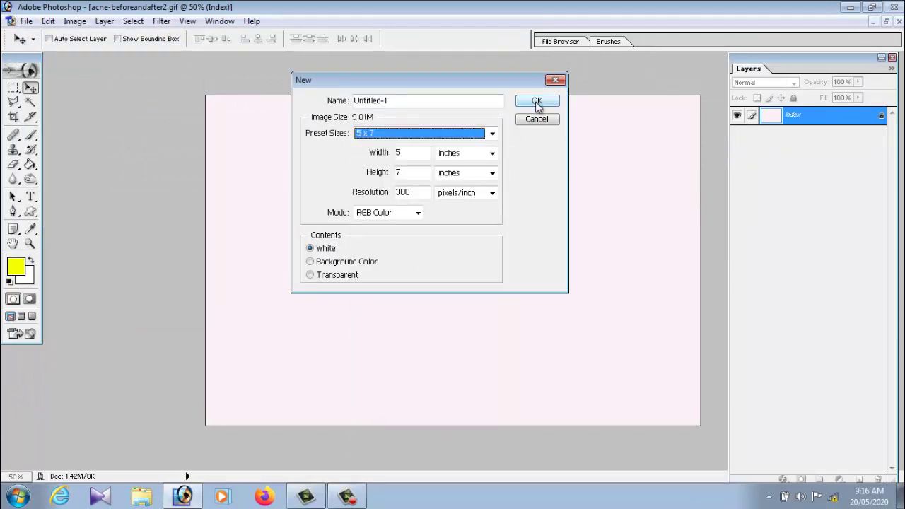
click(537, 103)
drag(201, 70, 308, 71)
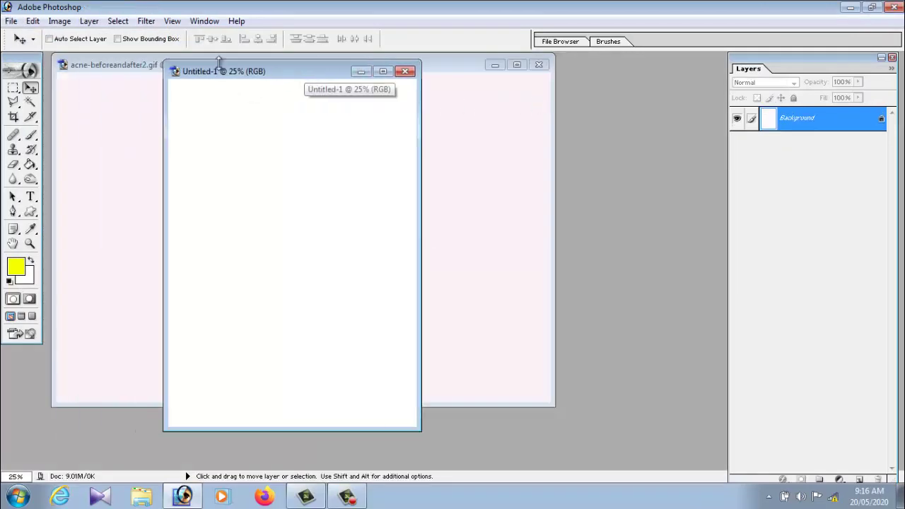
click(59, 22)
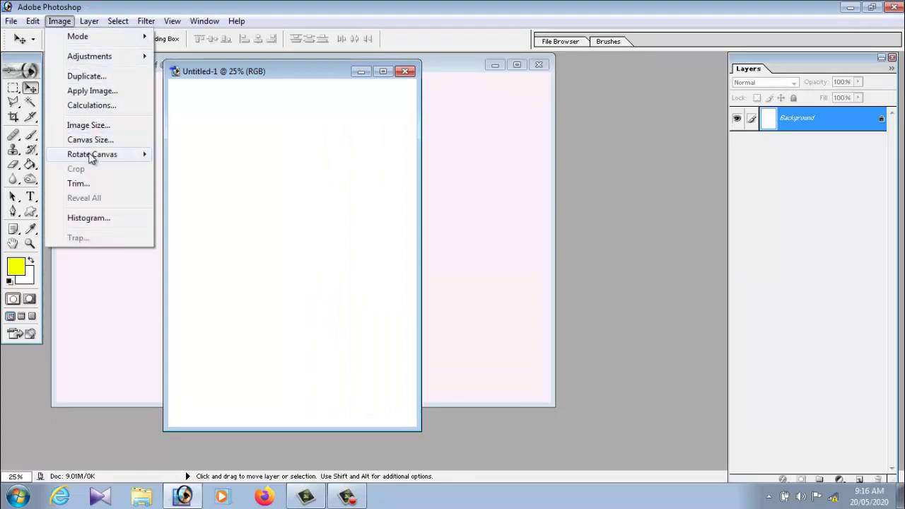
click(212, 171)
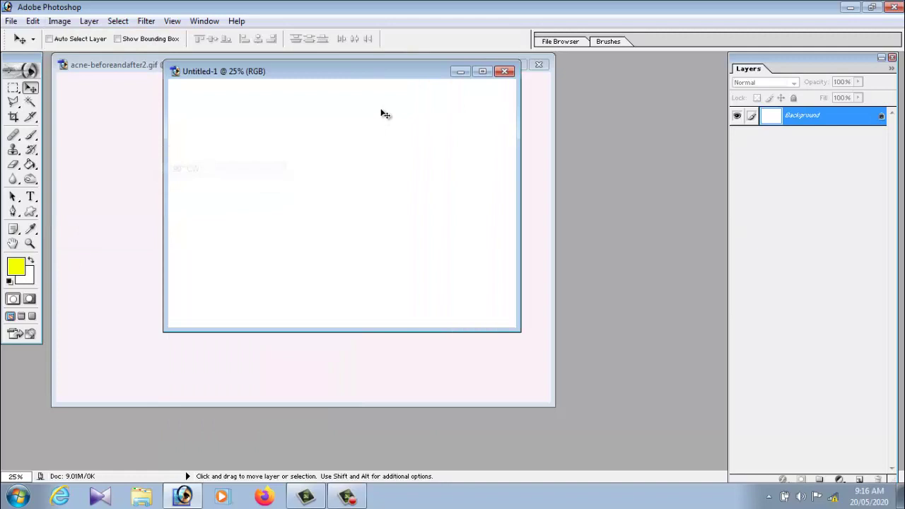
click(482, 71)
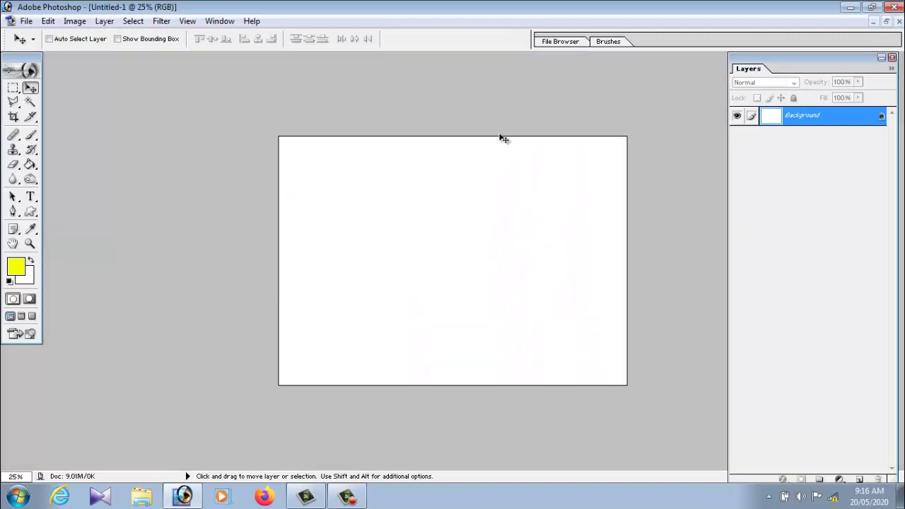
Step: Paste the cut photo and move it to the canvas's top-left corner
click(50, 22)
click(98, 151)
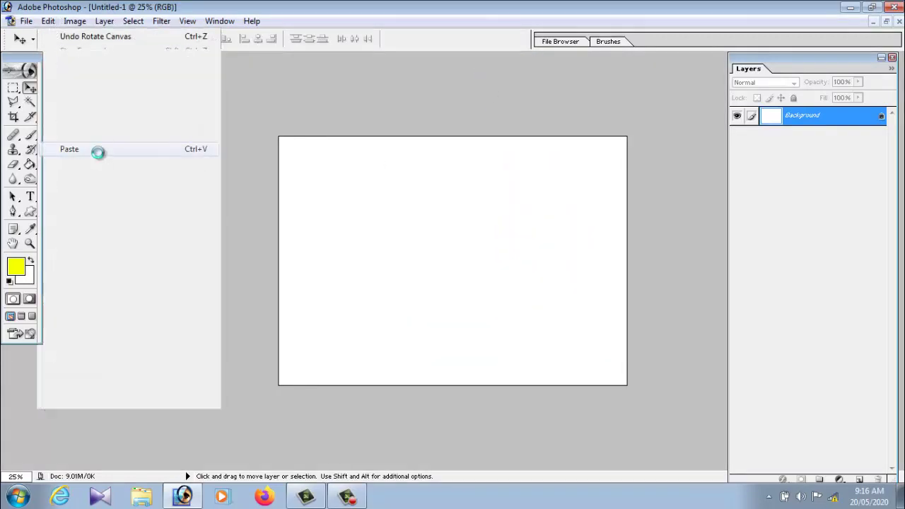
drag(501, 272, 449, 252)
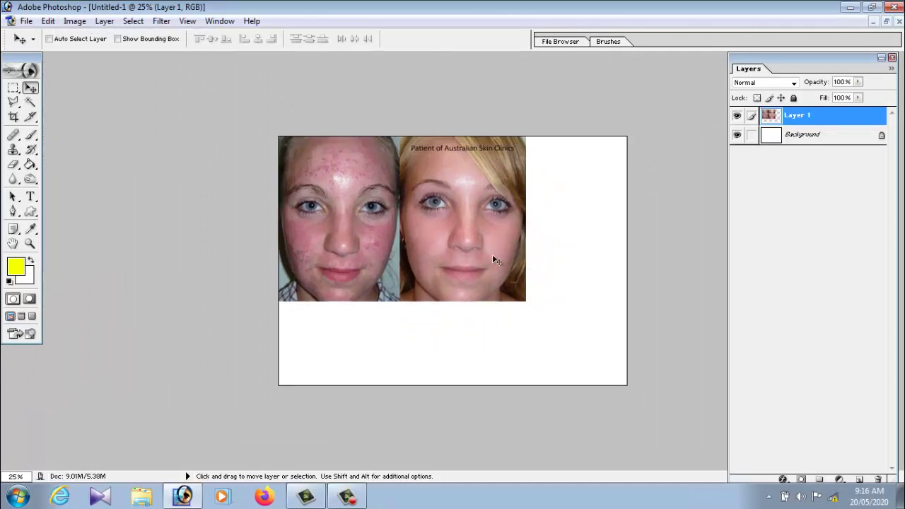
Step: Scale Layer 1 up until it nearly fills the canvas width
click(49, 22)
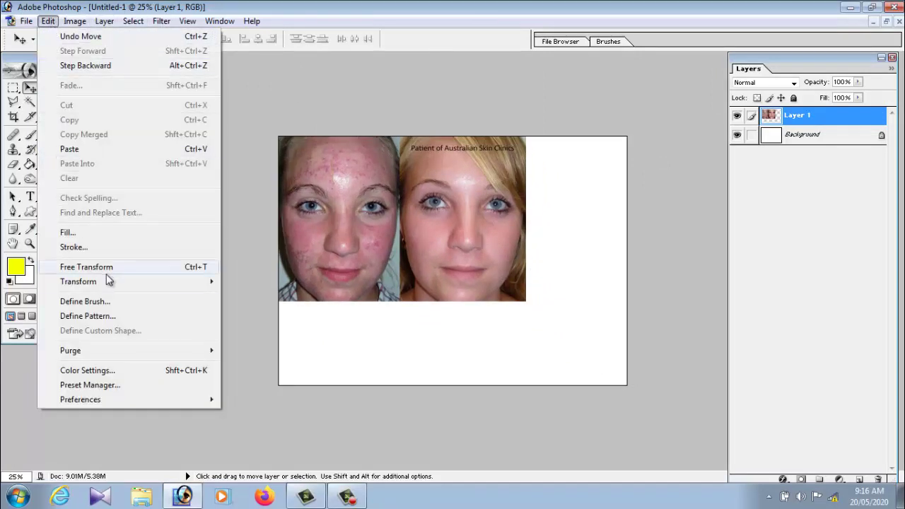
mouse_move(79, 282)
click(243, 302)
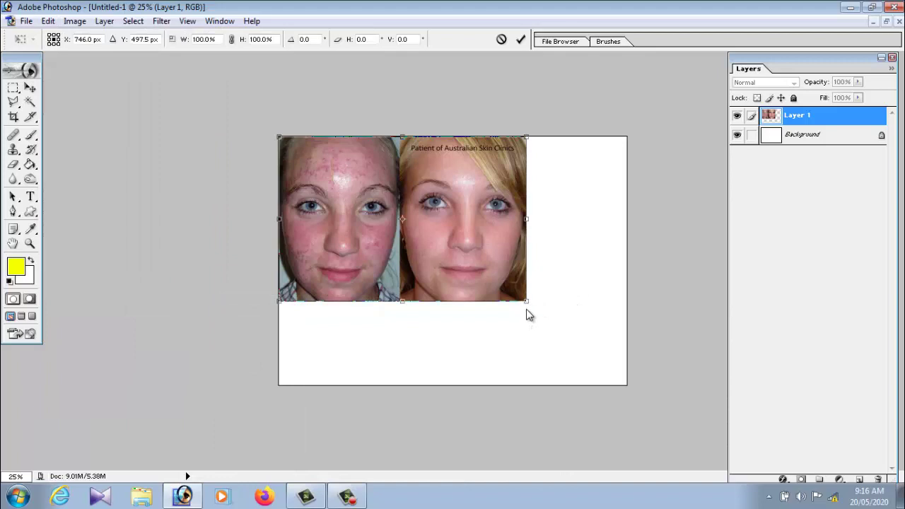
drag(528, 302, 609, 393)
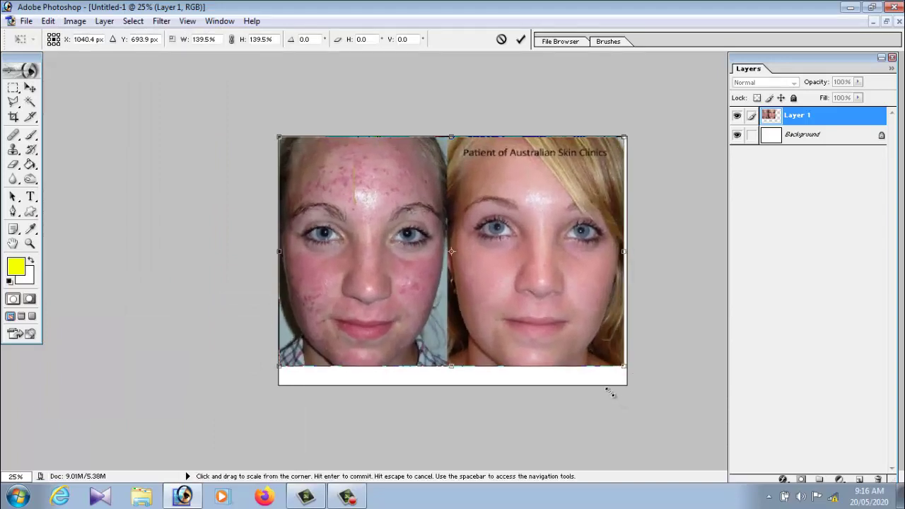
key(Return)
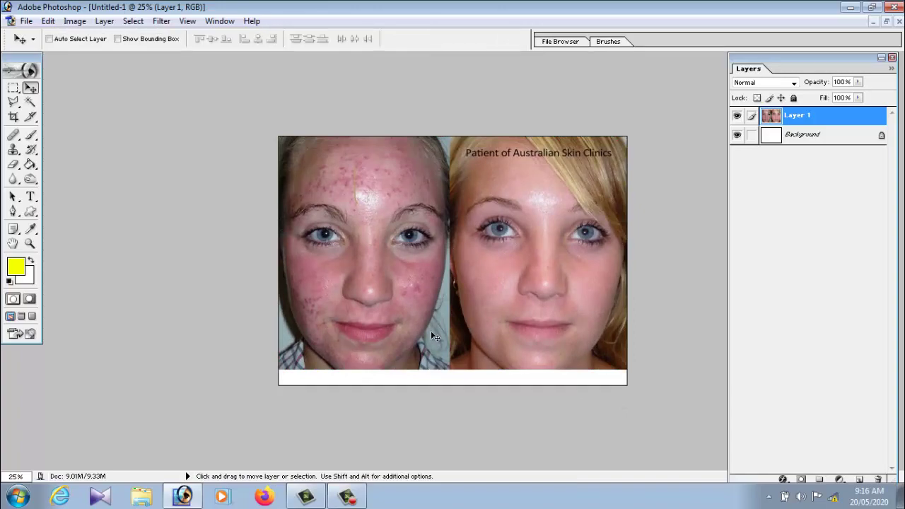
Step: Zoom in on the face, back out to 50%, then remove the enlarged photo layer
scroll(467, 330, up, 5)
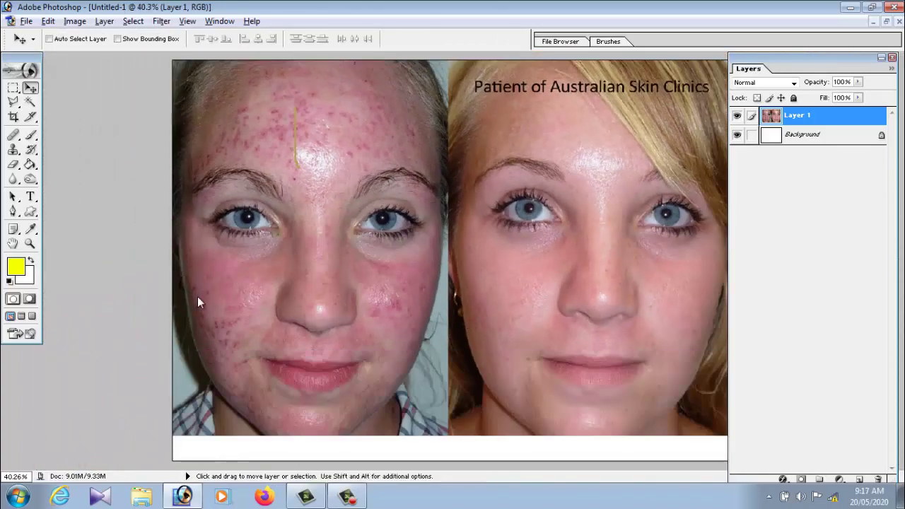
key(z)
click(323, 250)
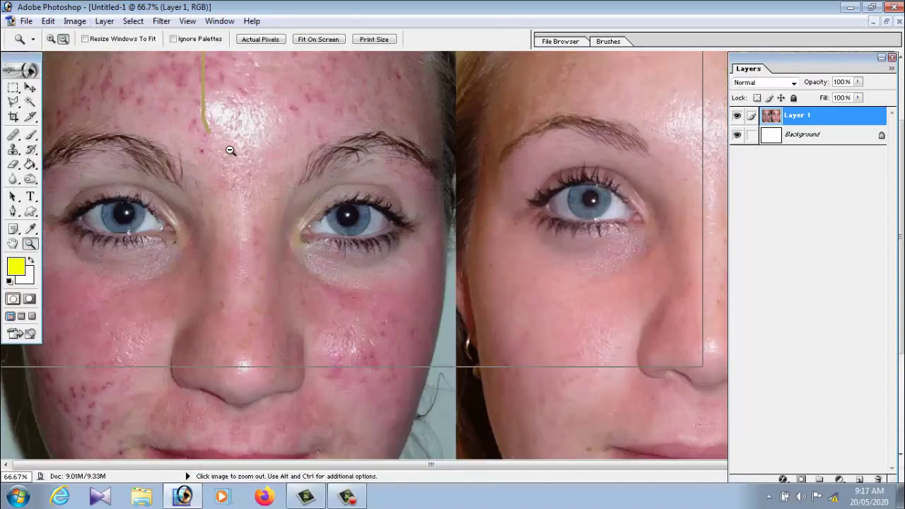
alt+click(230, 150)
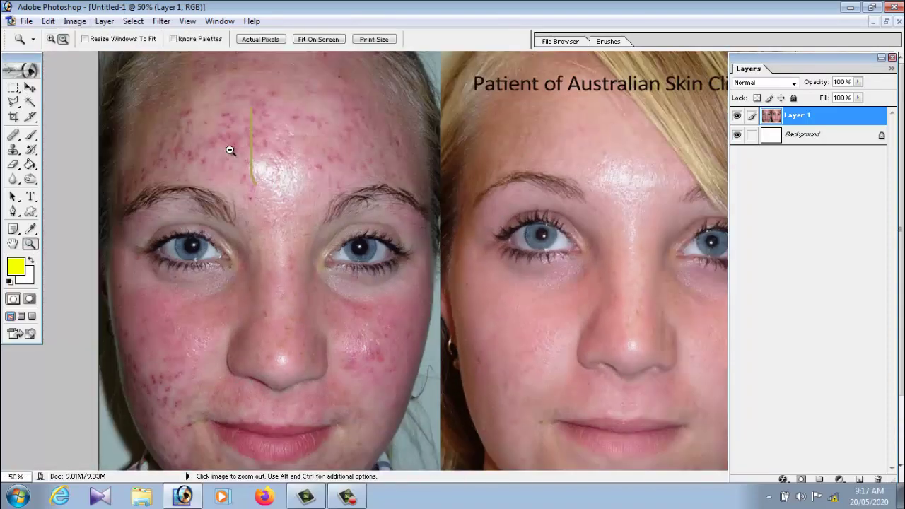
key(v)
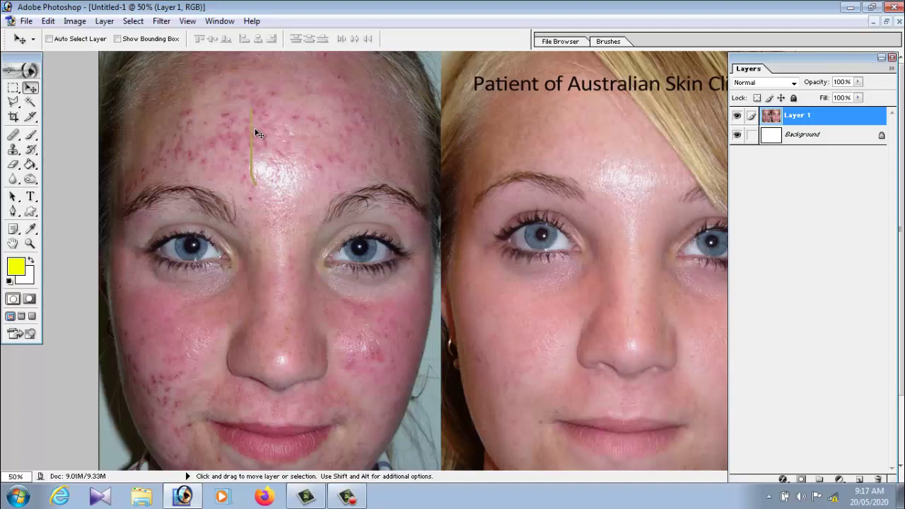
key(ctrl+z)
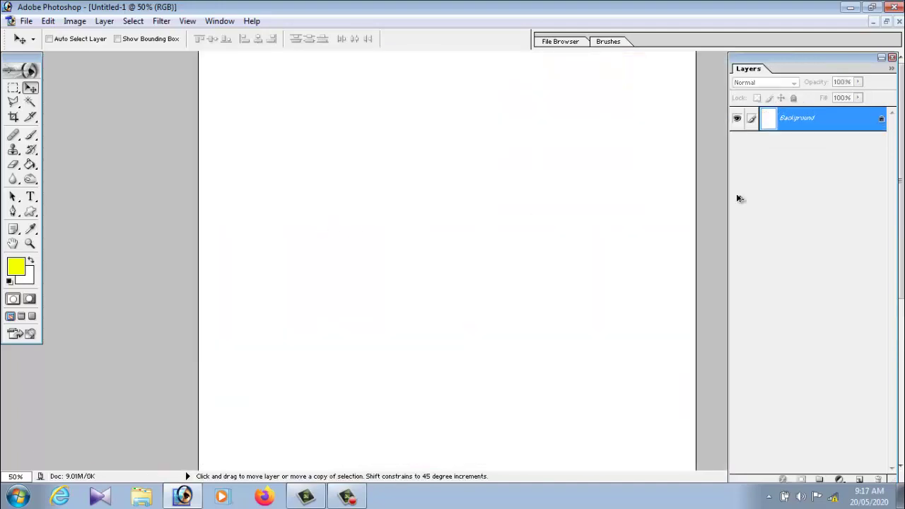
Step: Close Untitled-1 without saving and clear the whole before/after GIF to blank
click(898, 22)
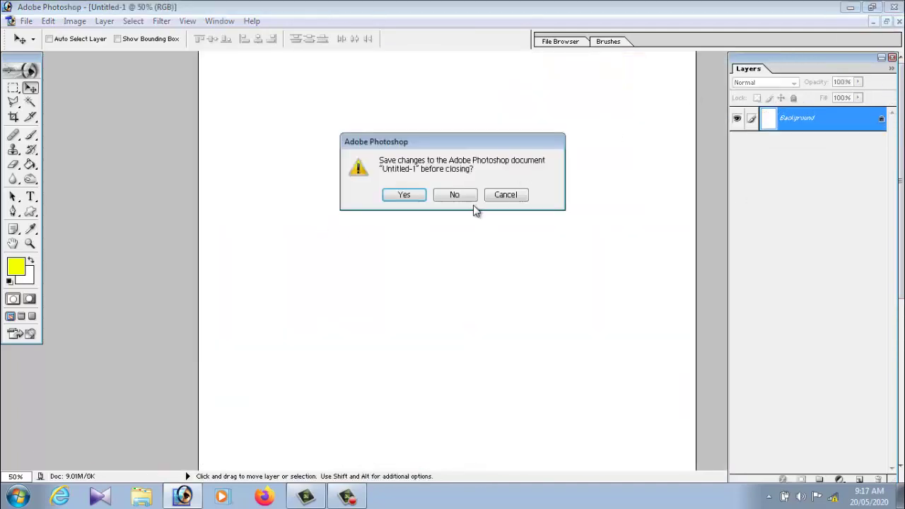
click(458, 196)
key(ctrl+d)
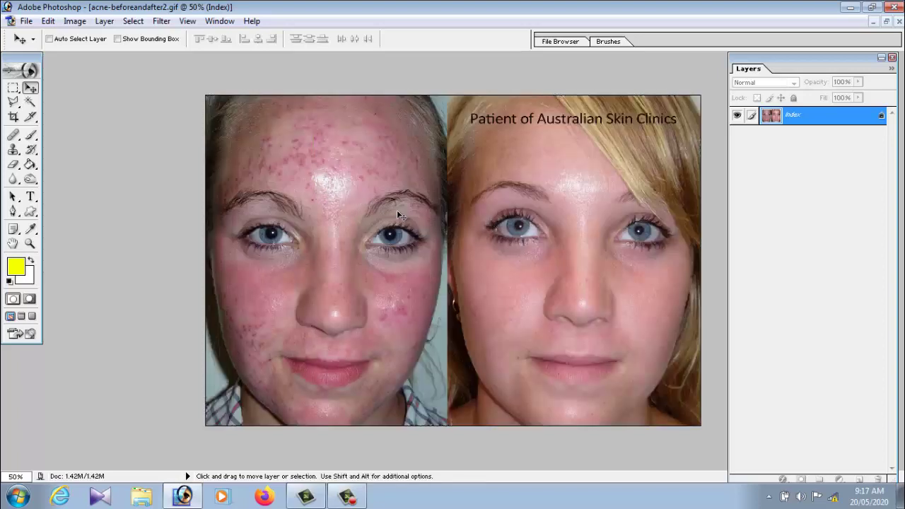
click(133, 20)
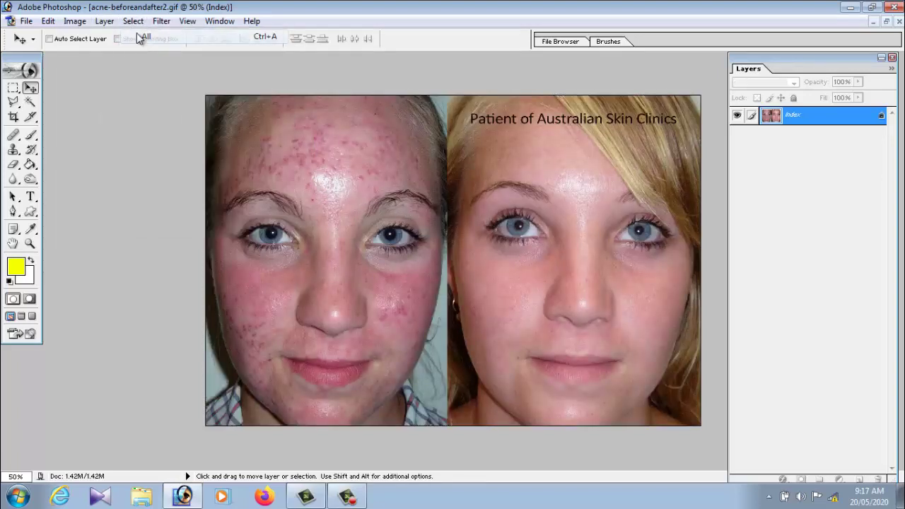
key(Delete)
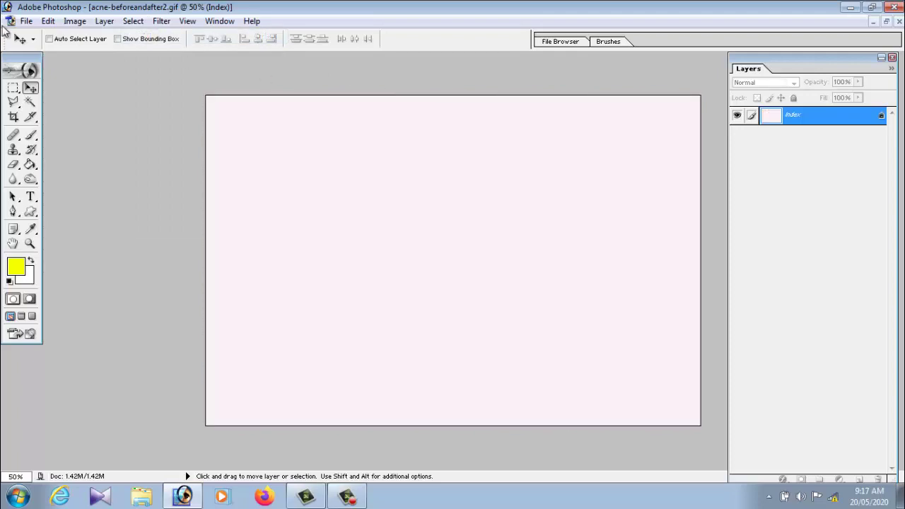
click(25, 21)
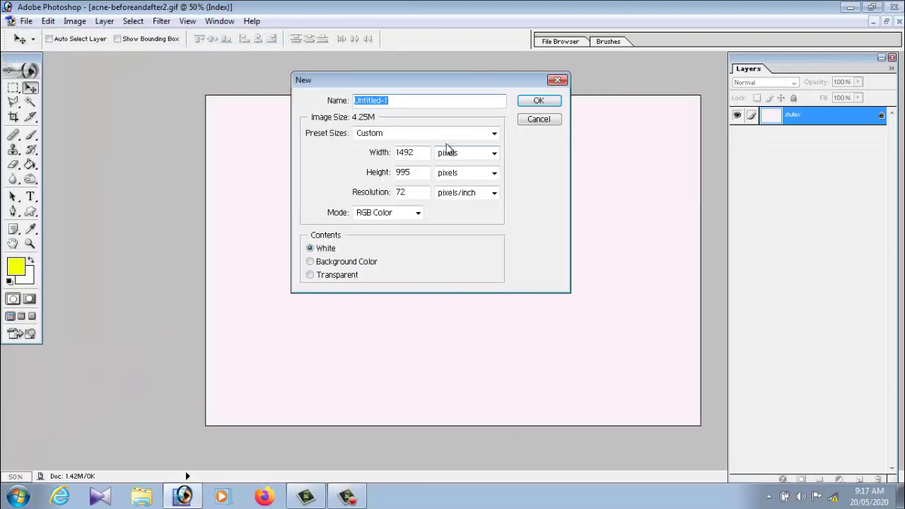
Step: Create a new 4 x 6 document and rotate its canvas 90° to landscape
click(440, 134)
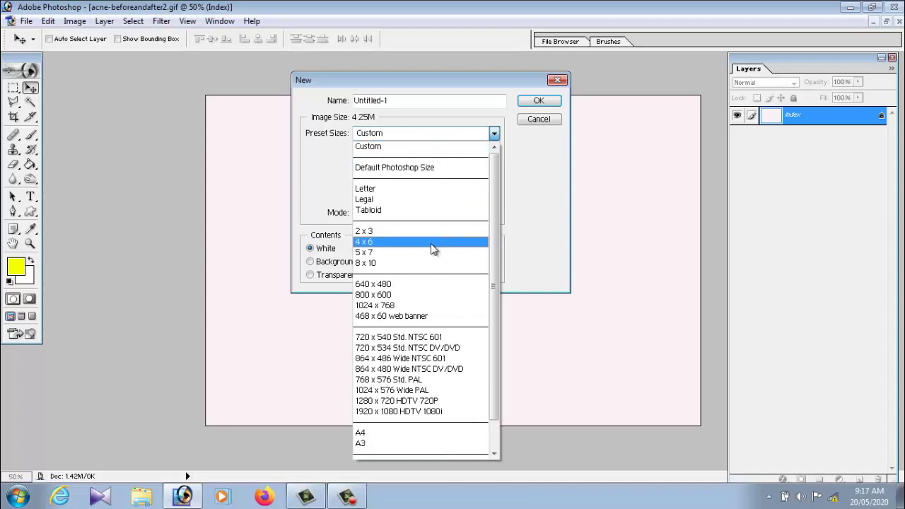
click(485, 241)
click(535, 101)
click(240, 76)
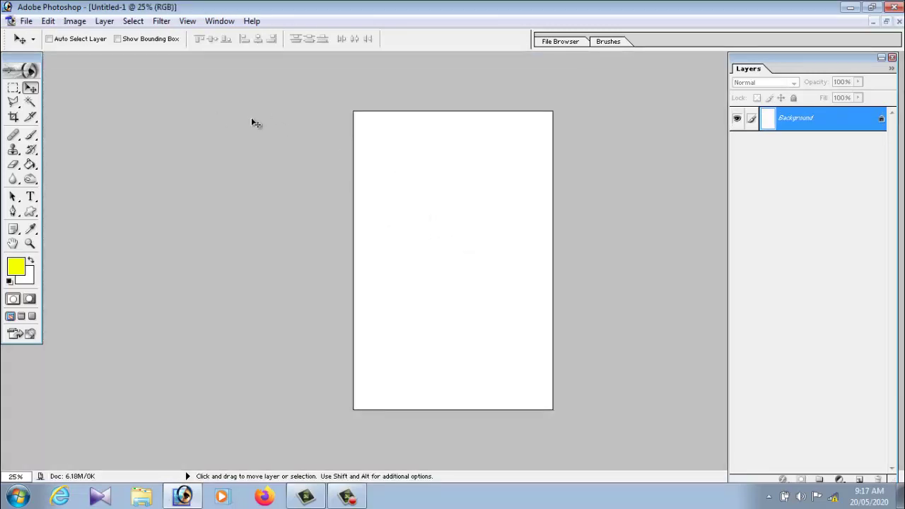
click(74, 21)
mouse_move(107, 154)
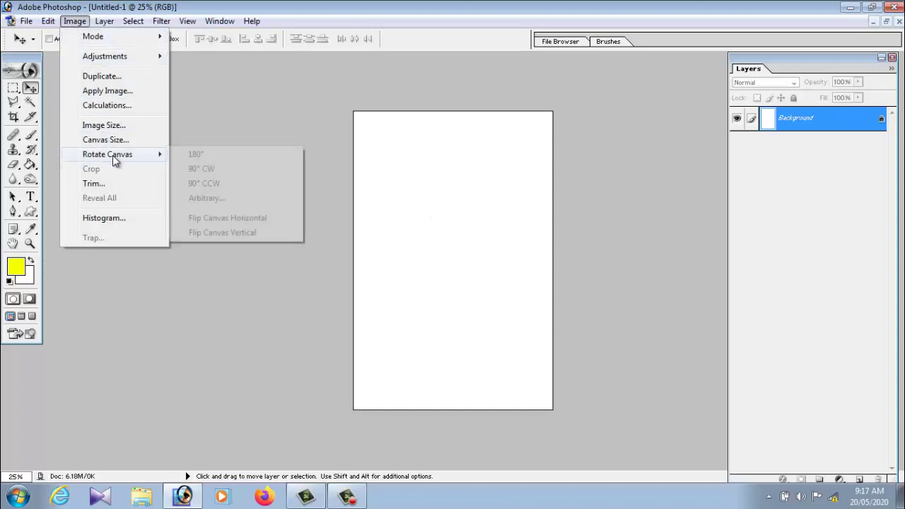
click(201, 168)
Step: Close the before/after GIF without saving and maximize the landscape document
click(885, 21)
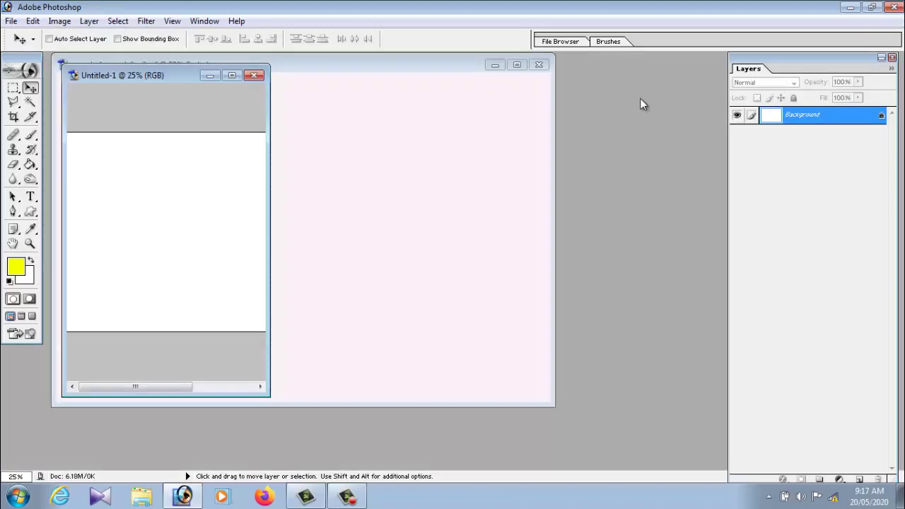
click(488, 96)
click(541, 65)
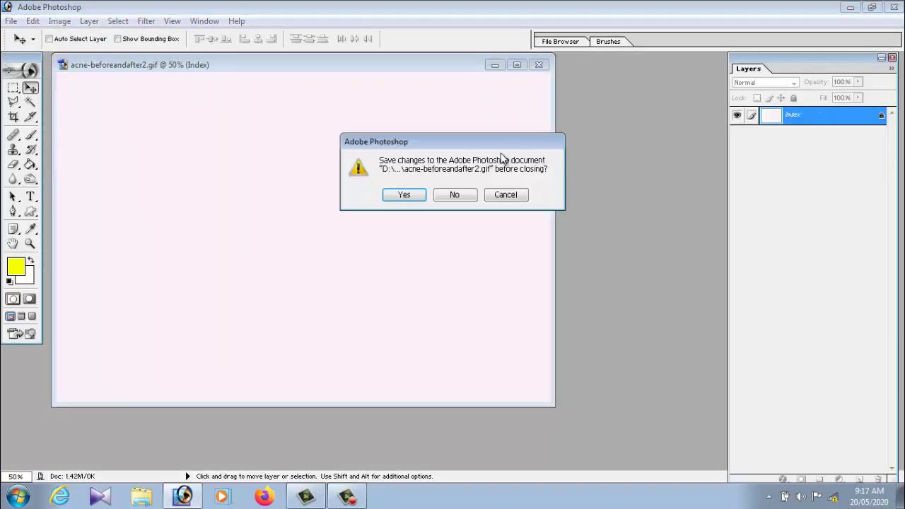
click(456, 194)
click(232, 75)
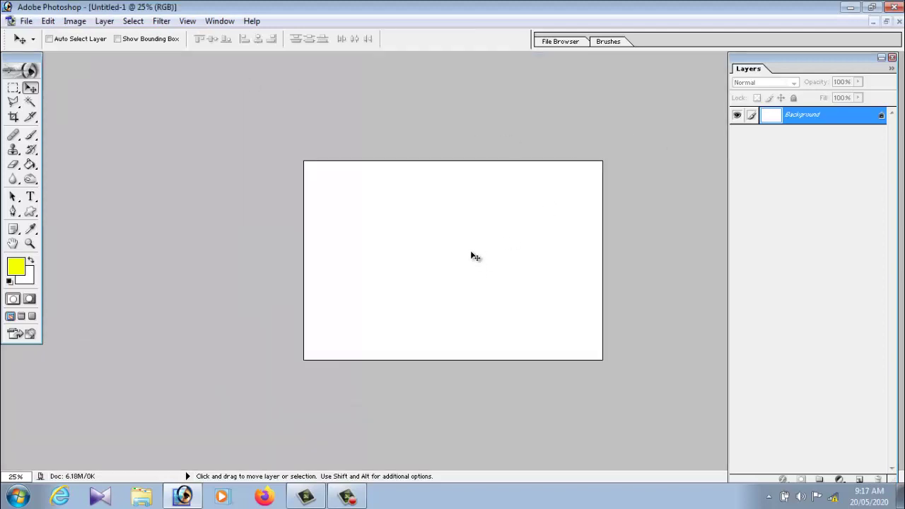
Step: Paste the photo as Layer 1, align it top-left, and scale it to 120.4% to fill the canvas
key(ctrl+v)
drag(586, 247, 516, 227)
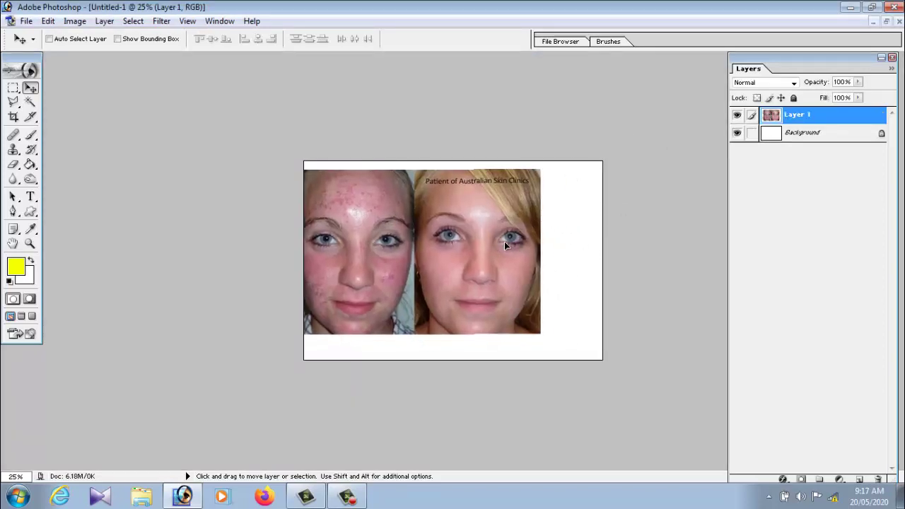
key(ctrl+t)
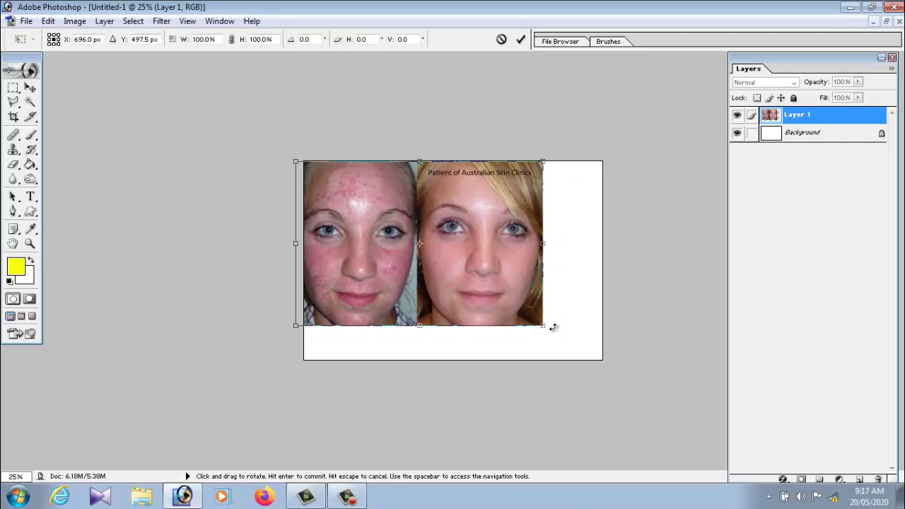
drag(543, 326, 606, 353)
drag(506, 330, 514, 330)
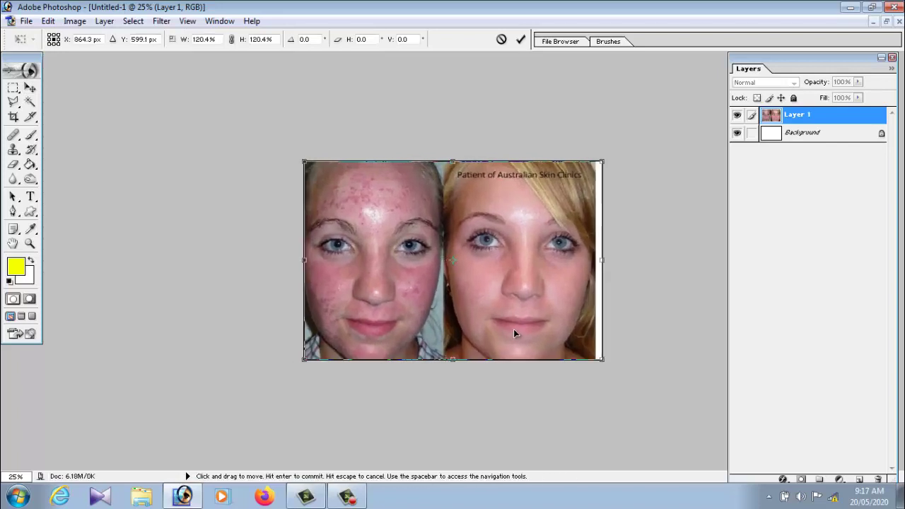
key(Return)
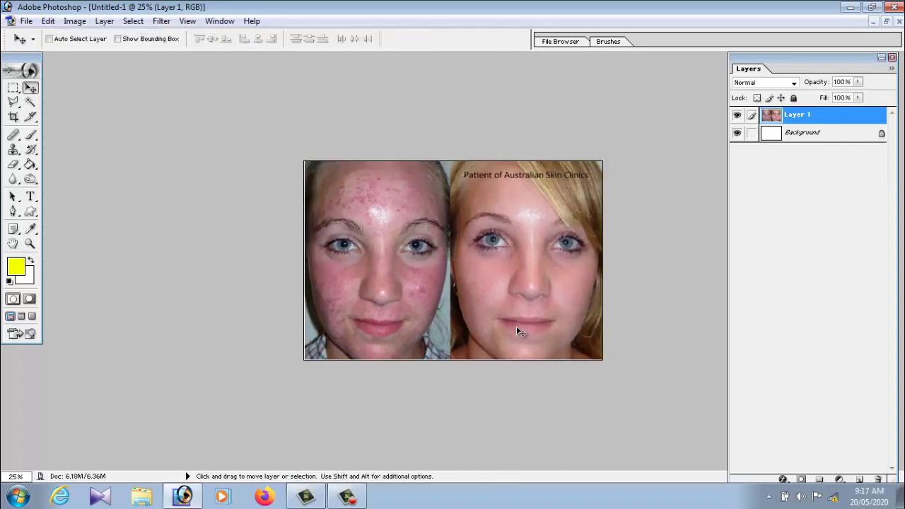
key(ctrl+0)
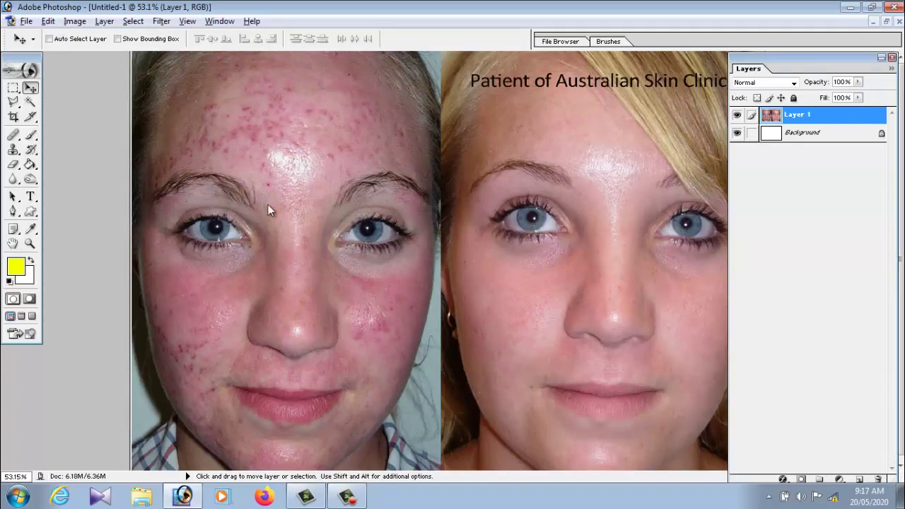
scroll(267, 211, up, 1)
scroll(283, 215, up, 1)
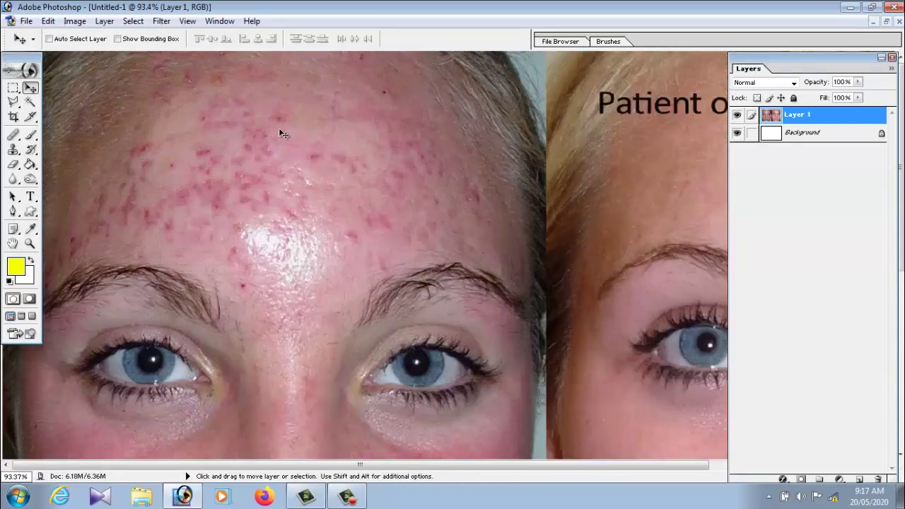
scroll(370, 158, down, 3)
scroll(257, 205, down, 3)
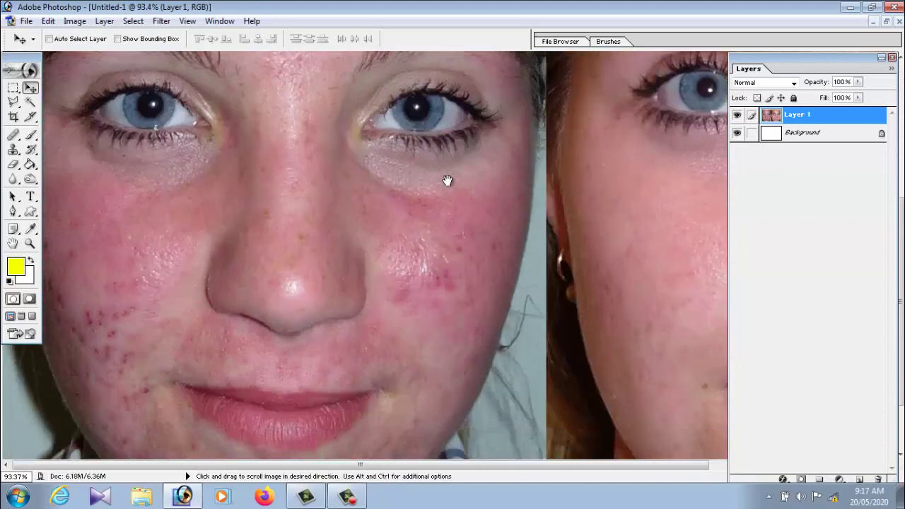
scroll(448, 180, right, 5)
scroll(581, 209, down, 1)
scroll(582, 210, down, 1)
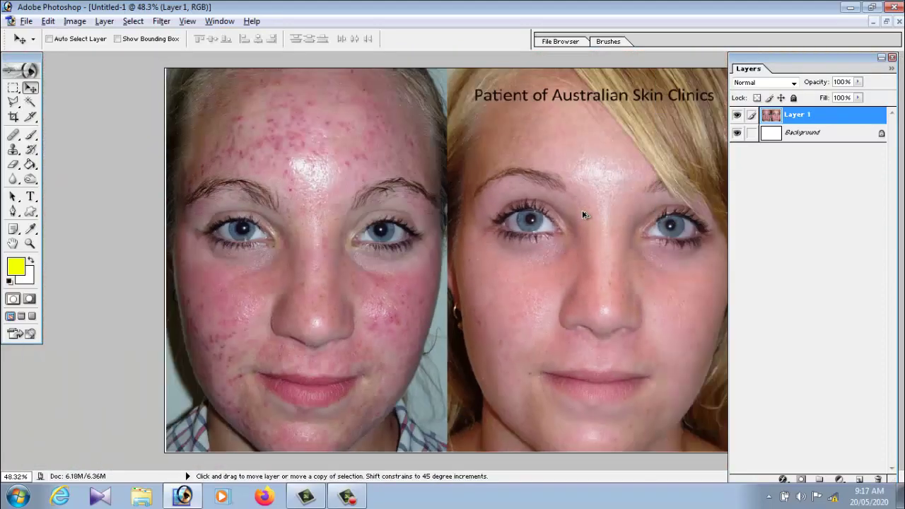
scroll(582, 210, down, 1)
scroll(582, 210, up, 1)
scroll(582, 210, down, 1)
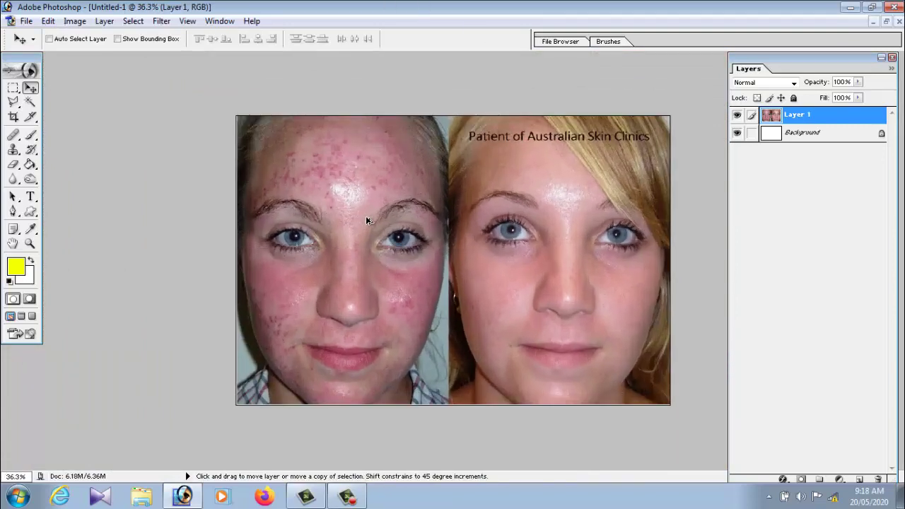
Step: Open and close Layer 1's blending options several times without changes
double_click(822, 124)
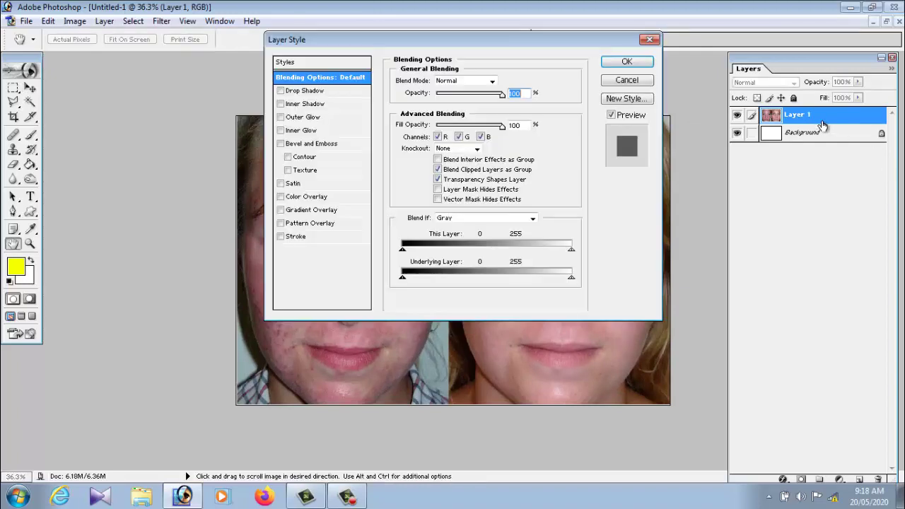
click(649, 39)
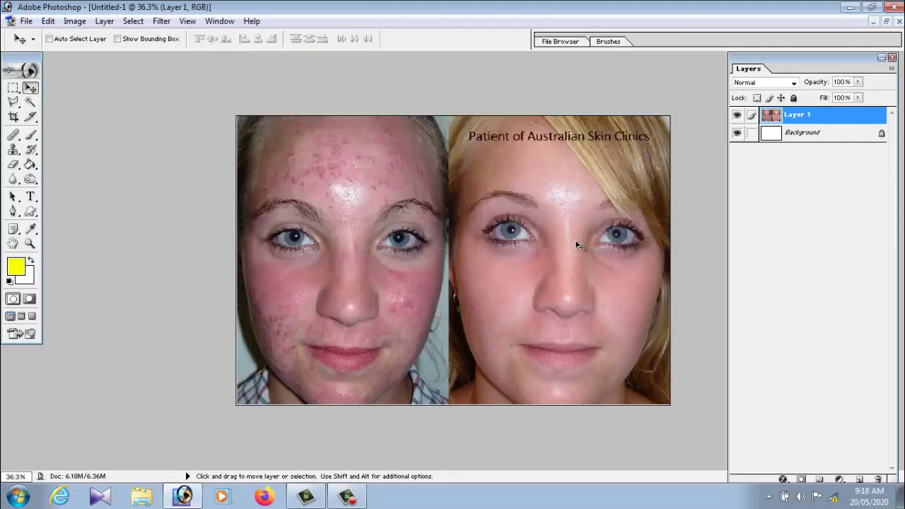
double_click(816, 119)
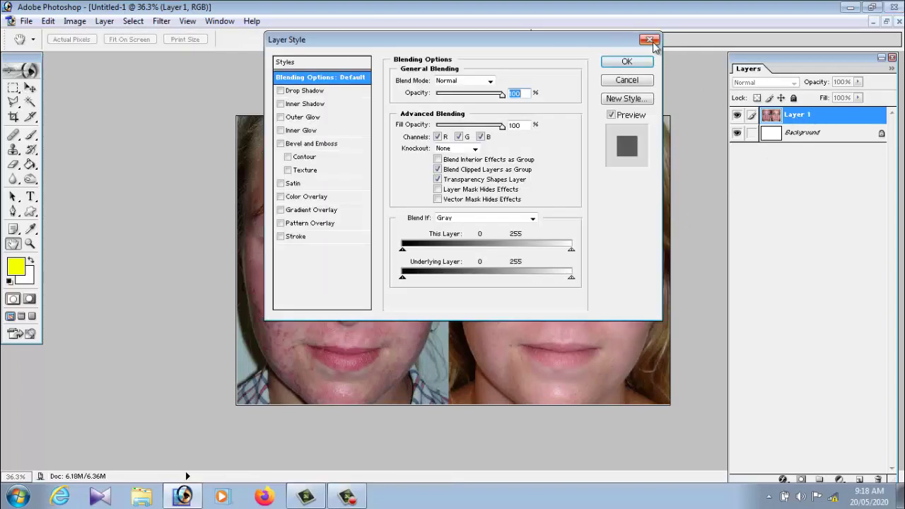
key(Escape)
double_click(859, 118)
click(649, 40)
double_click(840, 118)
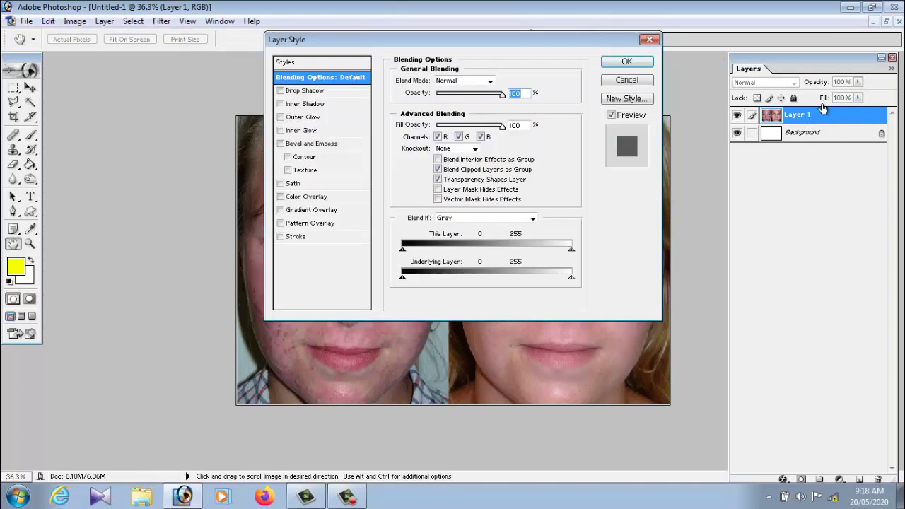
click(648, 40)
Step: Duplicate Layer 1 to create Layer 1 copy
right_click(857, 121)
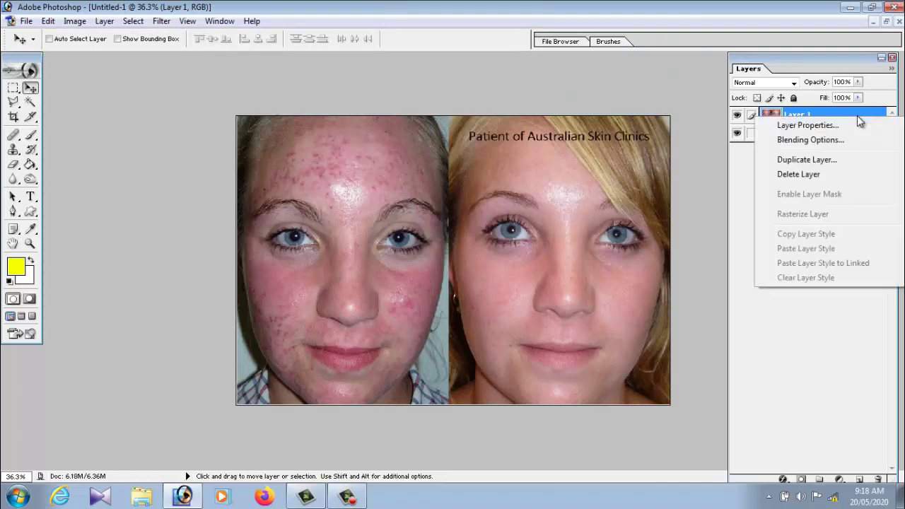
click(806, 160)
click(563, 213)
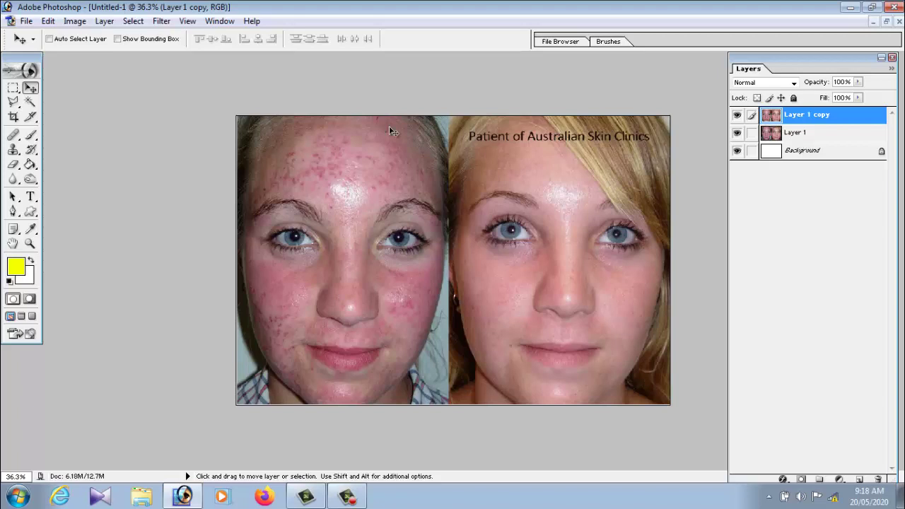
Step: Invert Layer 1 copy's colours and set its blend mode to Vivid Light
click(161, 21)
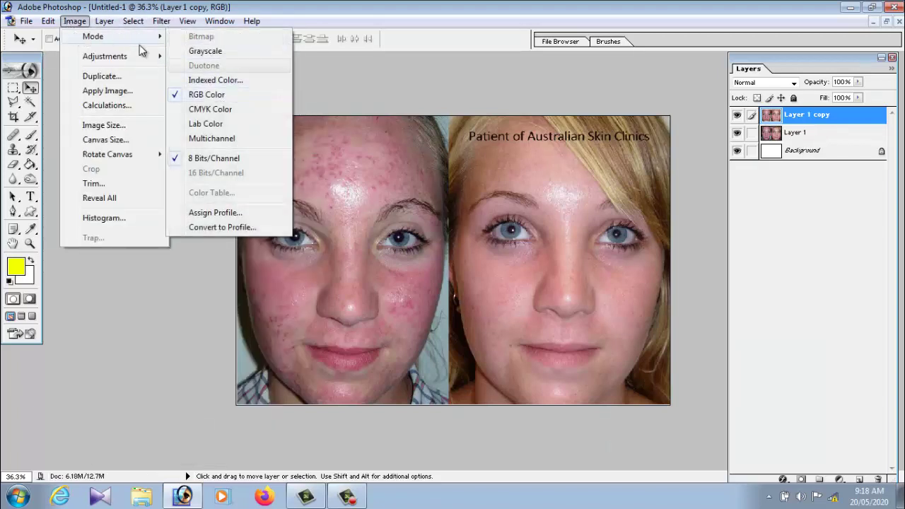
mouse_move(105, 56)
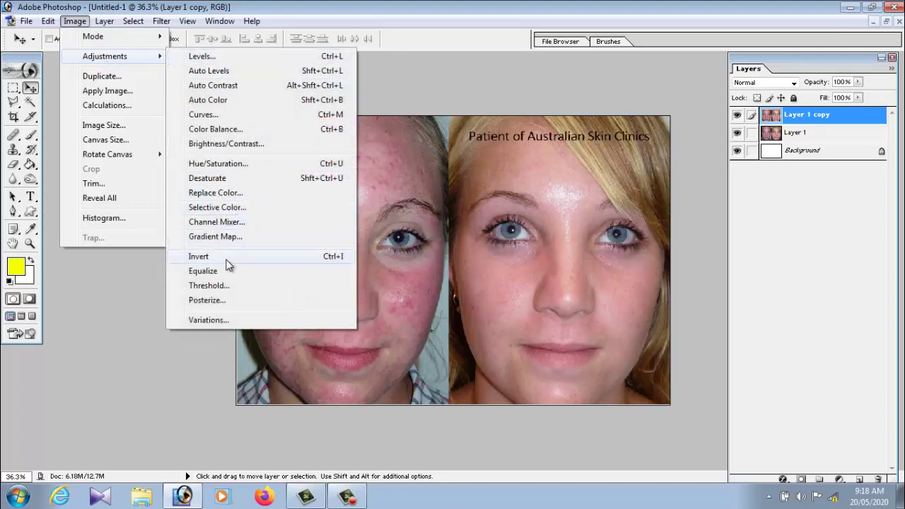
click(226, 260)
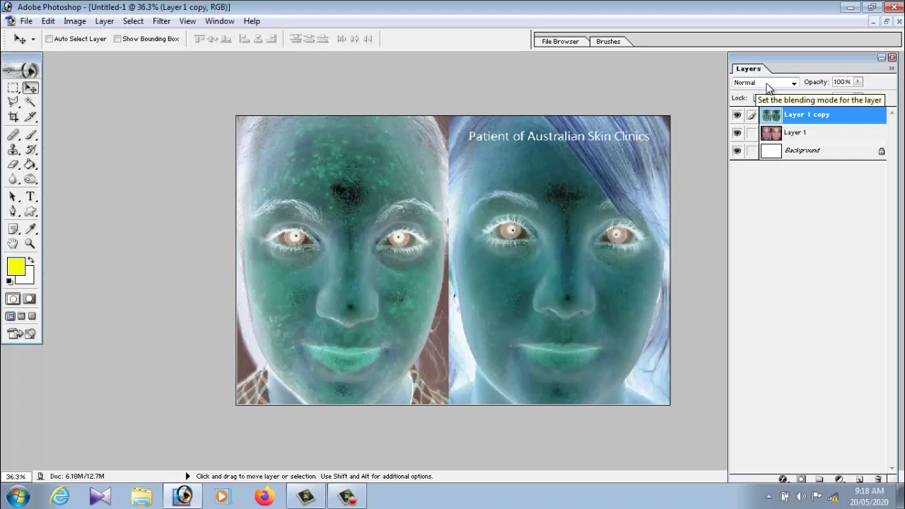
click(769, 84)
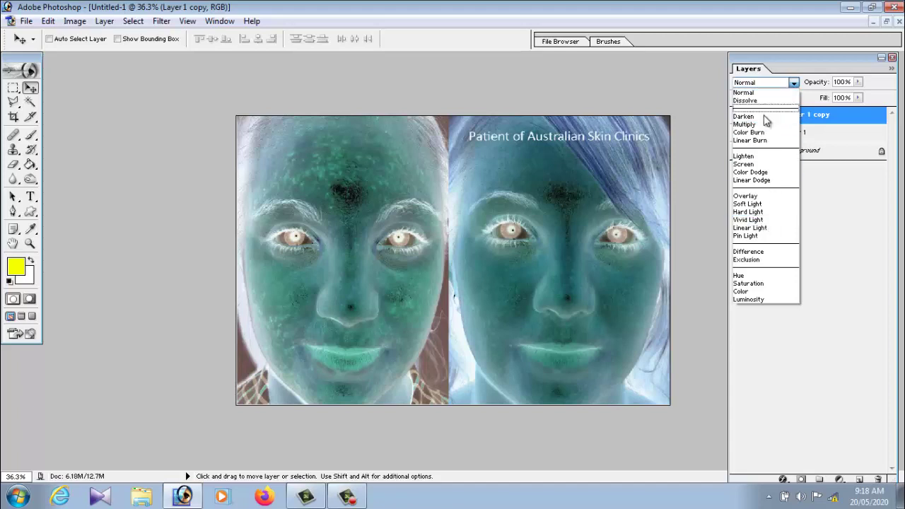
click(767, 221)
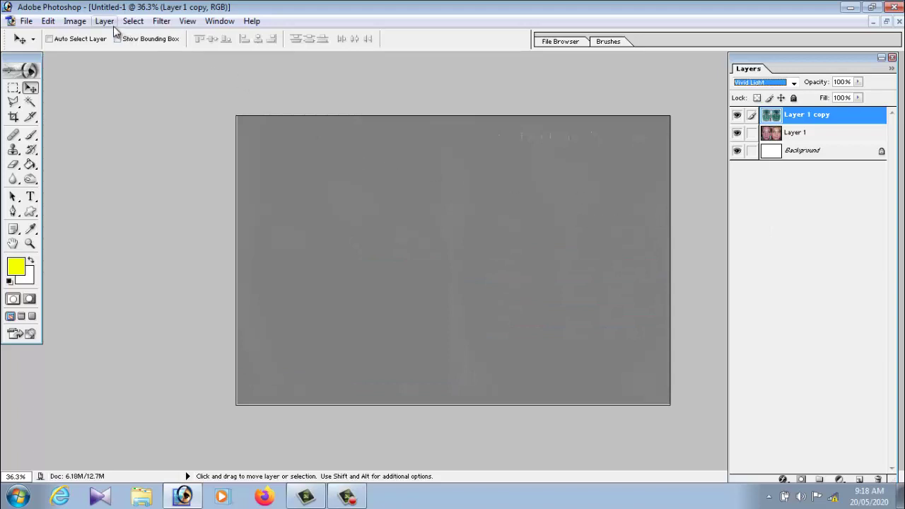
click(157, 22)
mouse_move(182, 281)
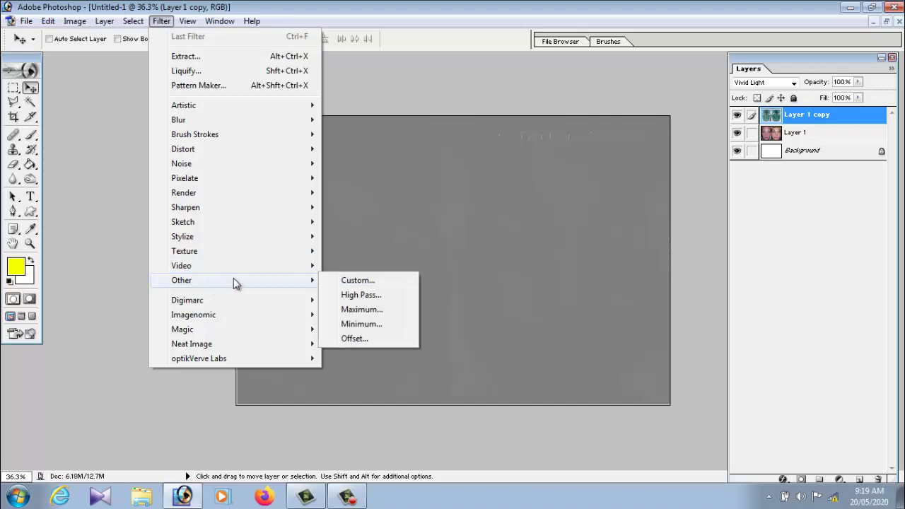
Step: Apply a High Pass filter with a 21.1-pixel radius to Layer 1 copy
click(375, 300)
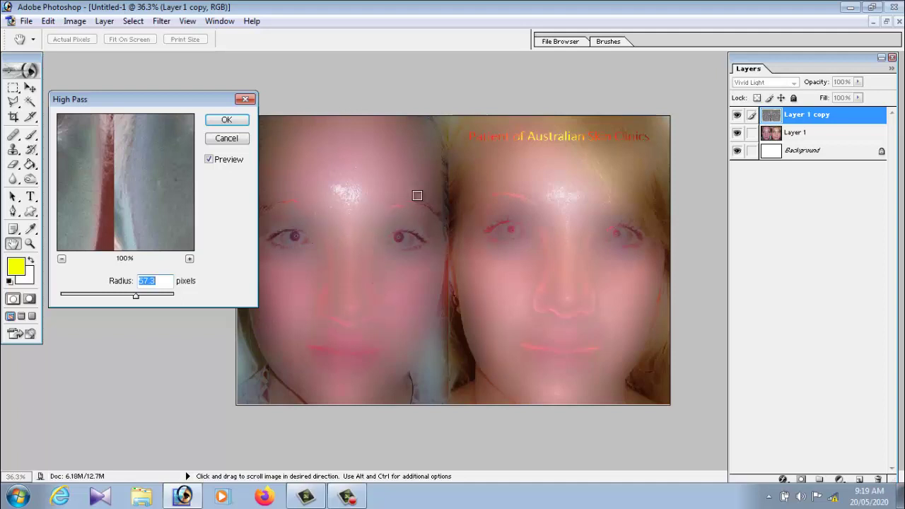
drag(147, 98, 622, 92)
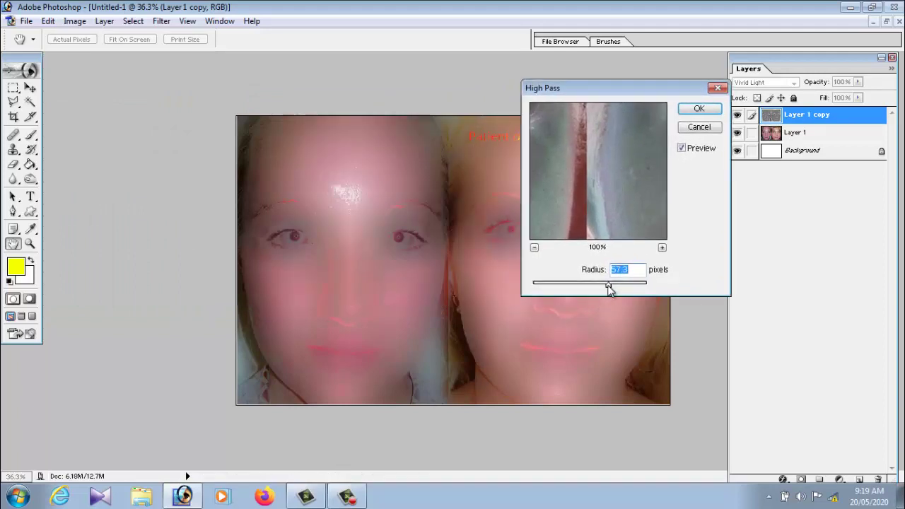
drag(610, 289, 585, 287)
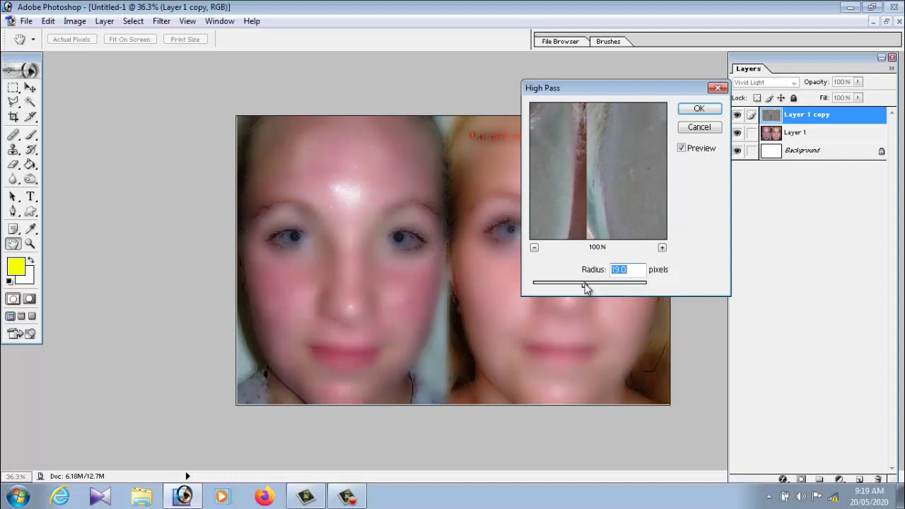
drag(585, 287, 583, 288)
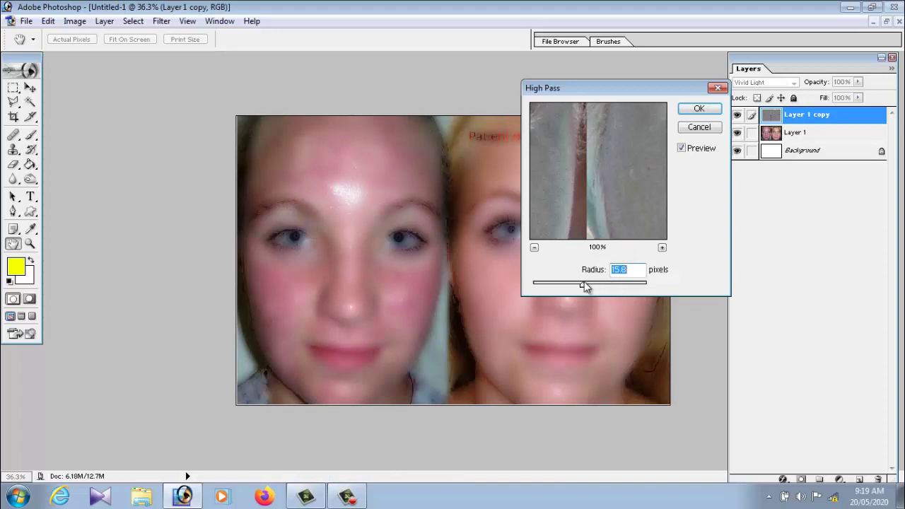
mouse_move(586, 287)
mouse_down()
mouse_move(632, 284)
mouse_move(562, 285)
mouse_move(587, 287)
mouse_up()
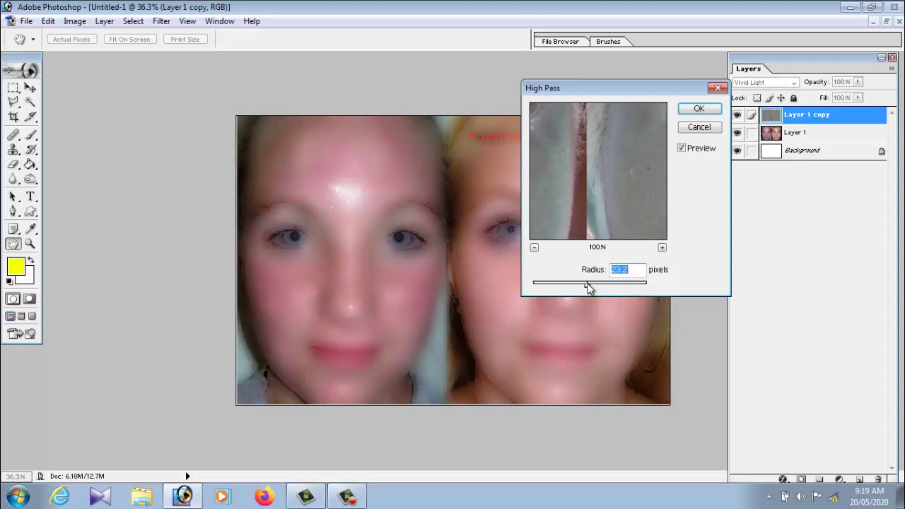
drag(589, 287, 586, 288)
click(699, 110)
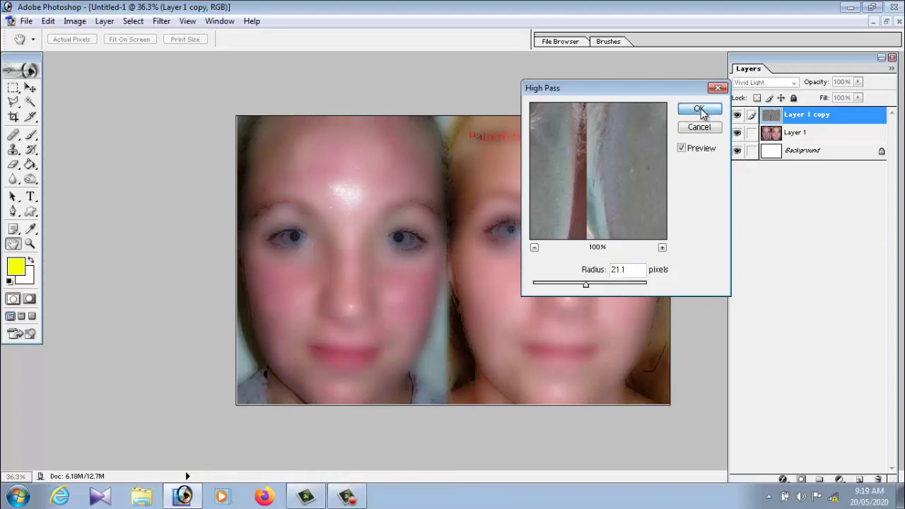
key(v)
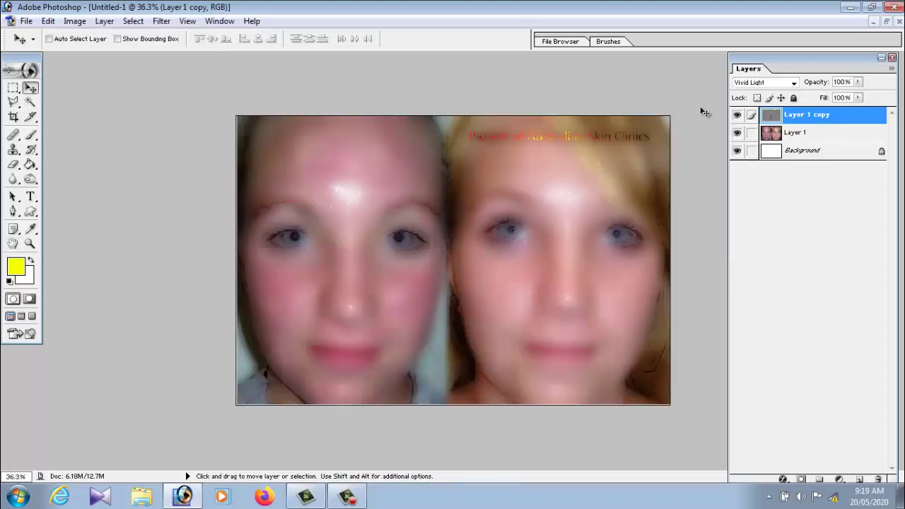
Step: Add a white layer mask to Layer 1 copy
drag(752, 58, 736, 36)
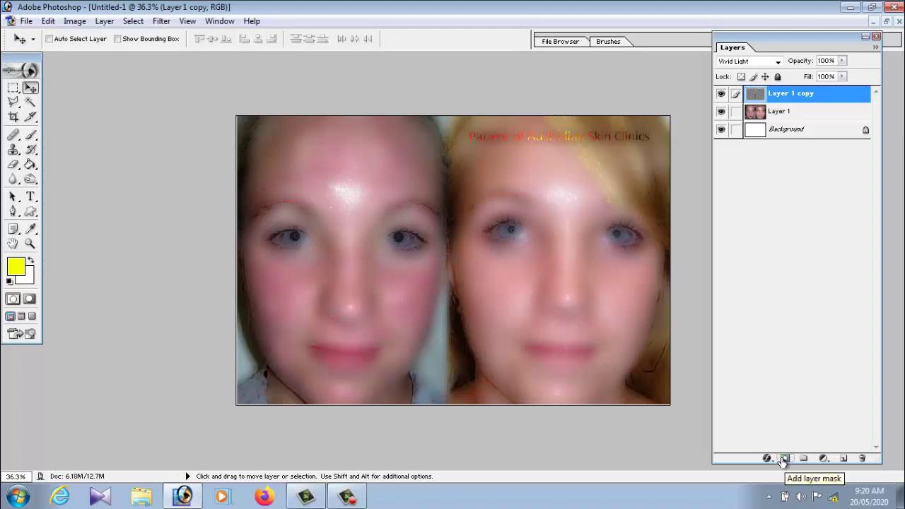
click(783, 459)
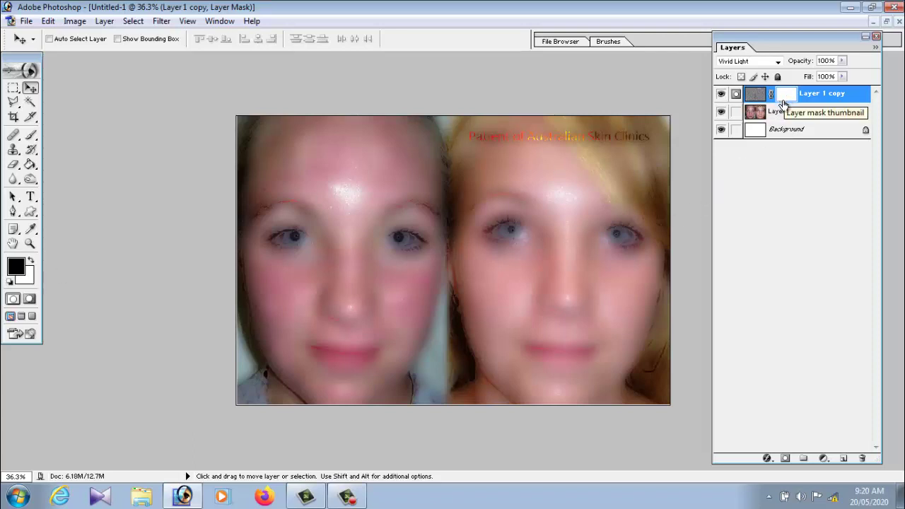
Step: Fill Layer 1 copy's mask with black using the Paint Bucket
click(30, 165)
click(15, 266)
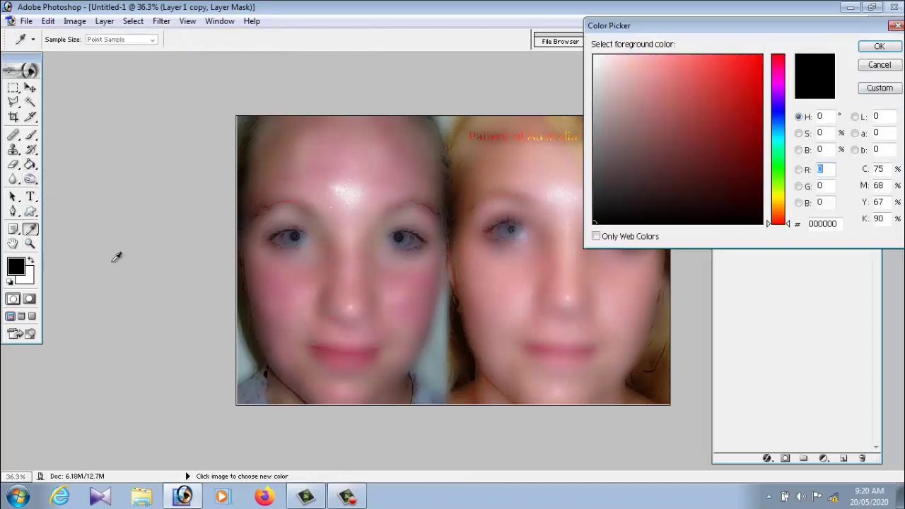
click(879, 46)
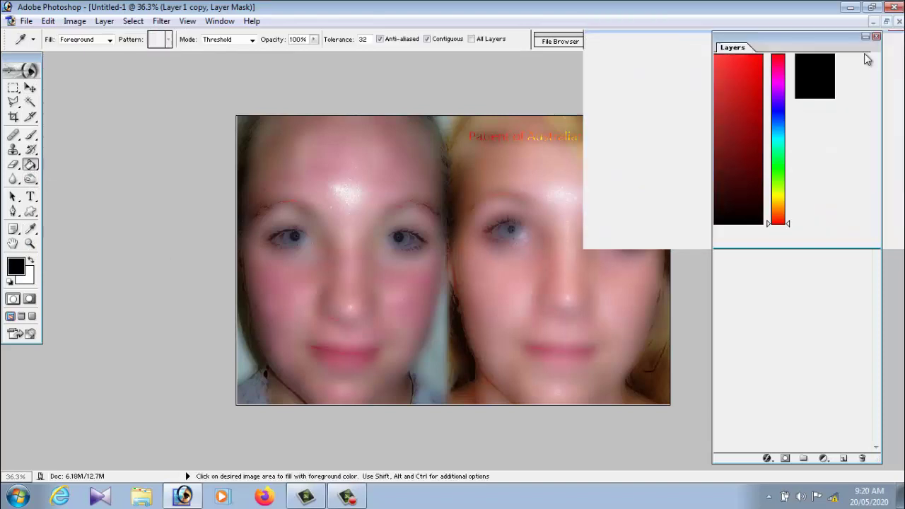
click(475, 201)
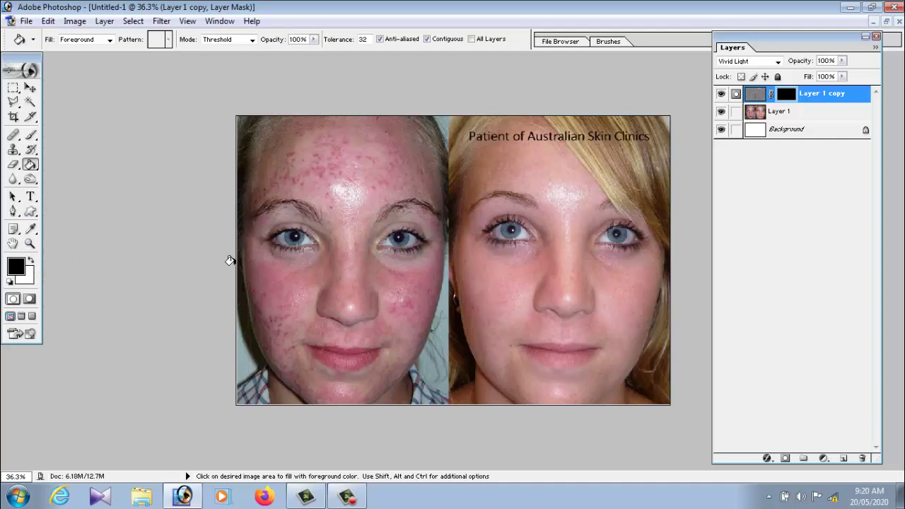
Step: Make white the foreground colour and switch to the Brush tool
key(x)
key(x)
key(x)
key(x)
key(x)
key(x)
key(x)
key(x)
key(x)
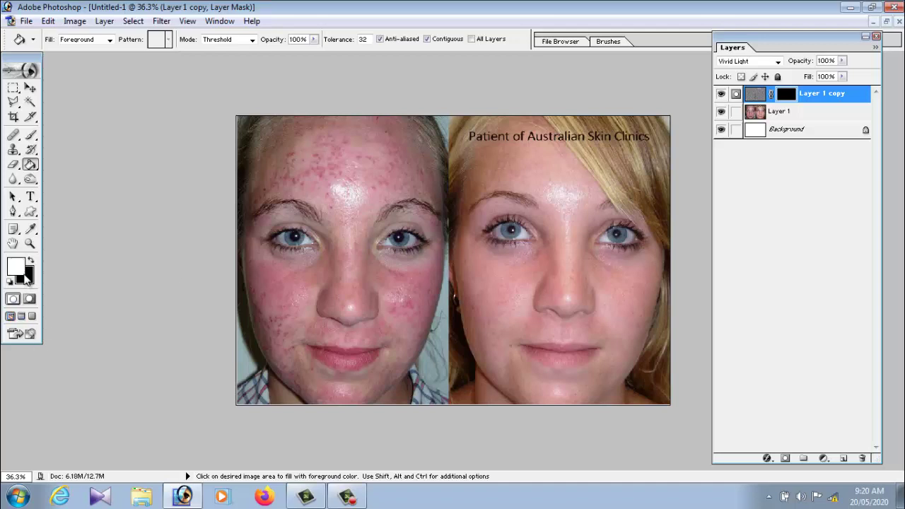
key(x)
key(x)
key(x)
key(x)
key(x)
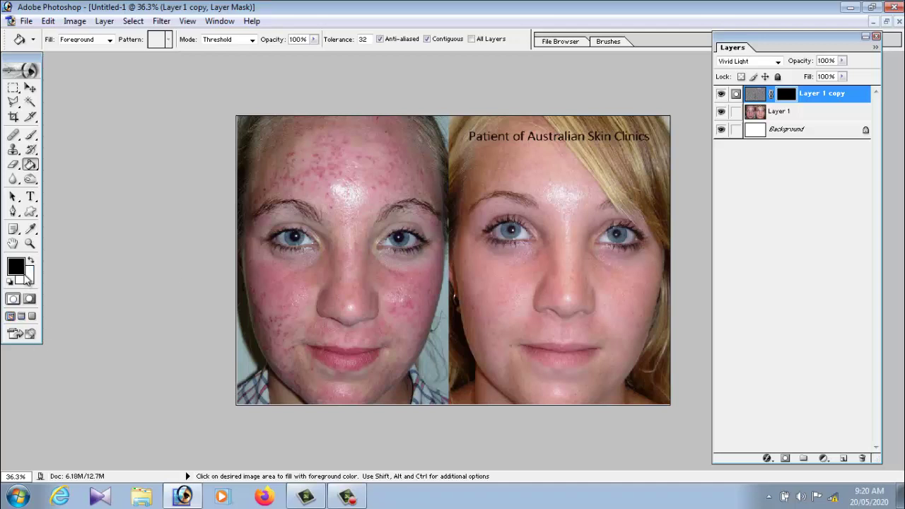
key(x)
key(x)
key(x)
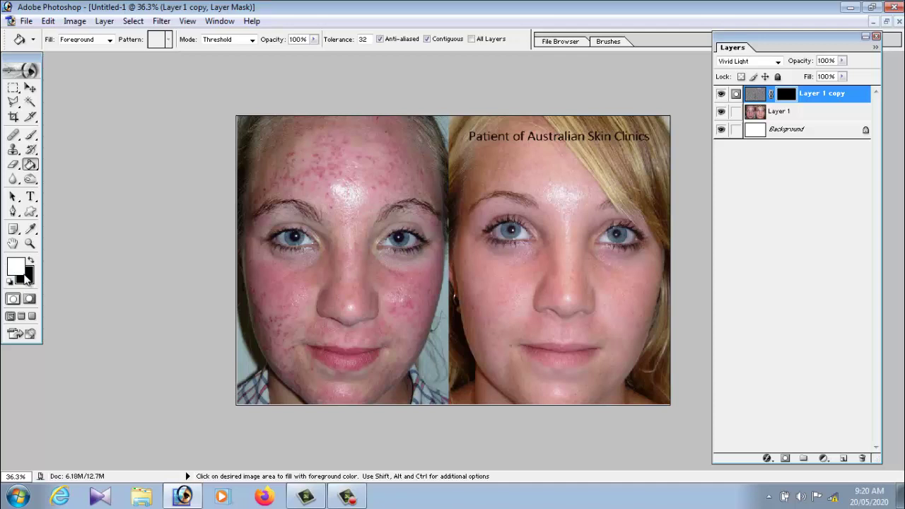
key(x)
key(x)
click(30, 135)
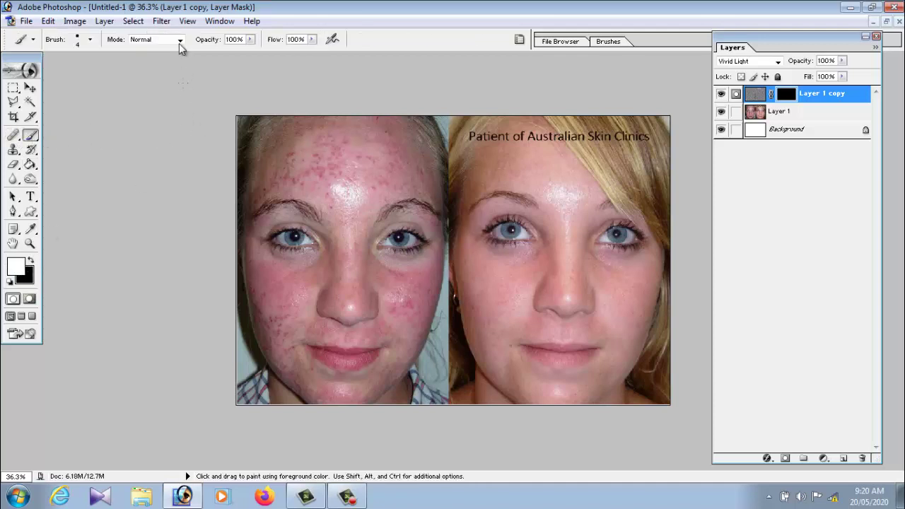
Step: Set a 100% opacity, 231 px soft brush and dab a test stroke on the forehead
click(248, 39)
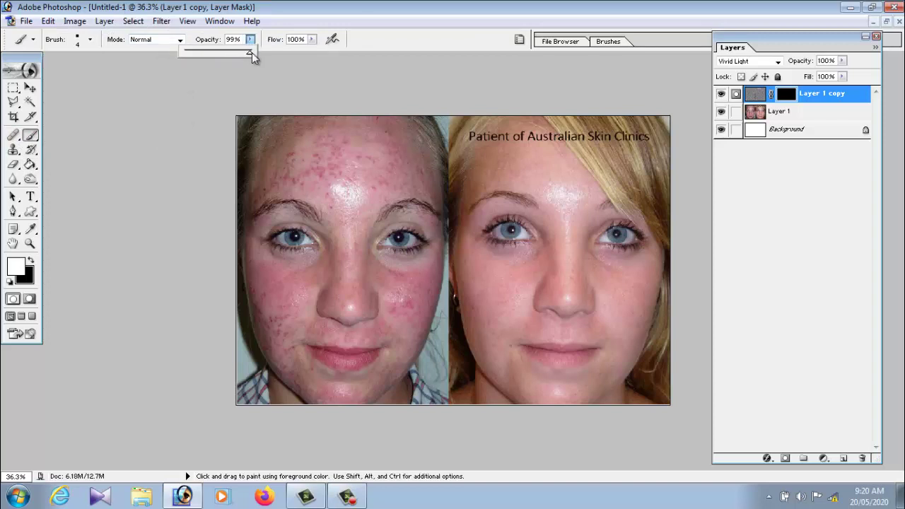
click(252, 53)
click(90, 41)
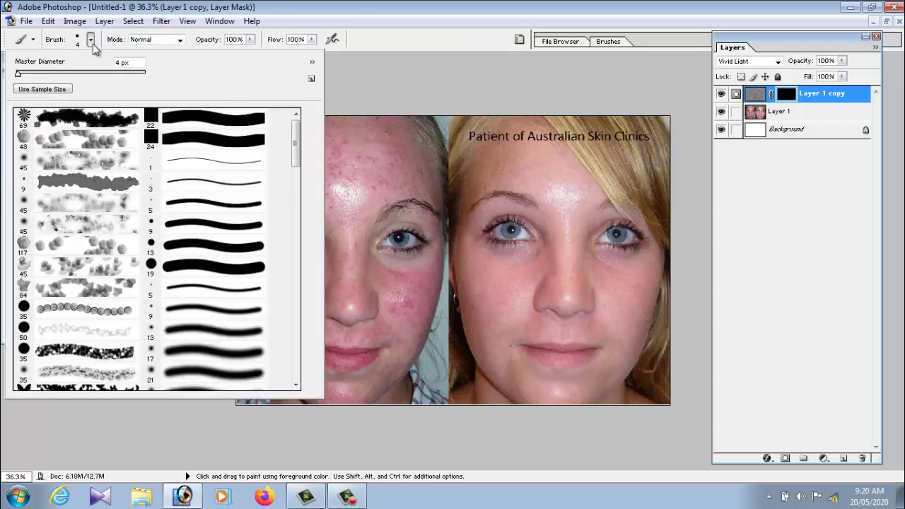
drag(297, 138, 296, 148)
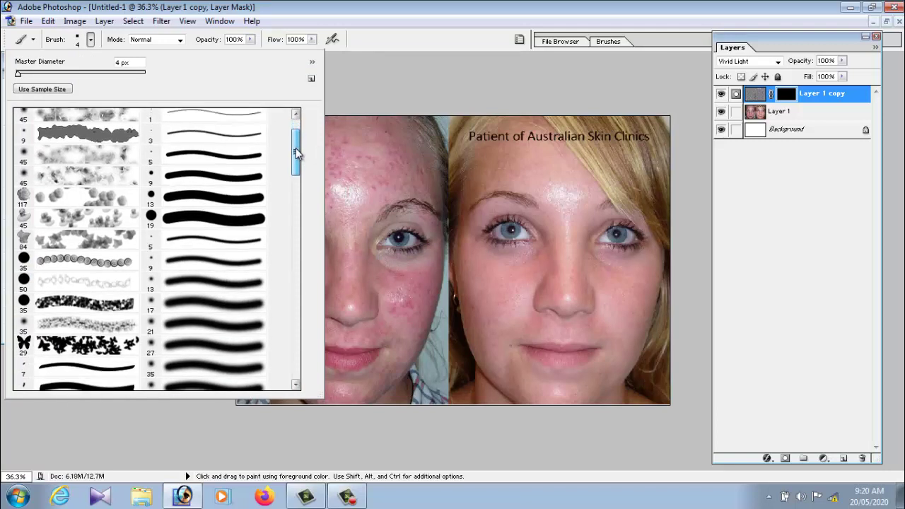
click(24, 152)
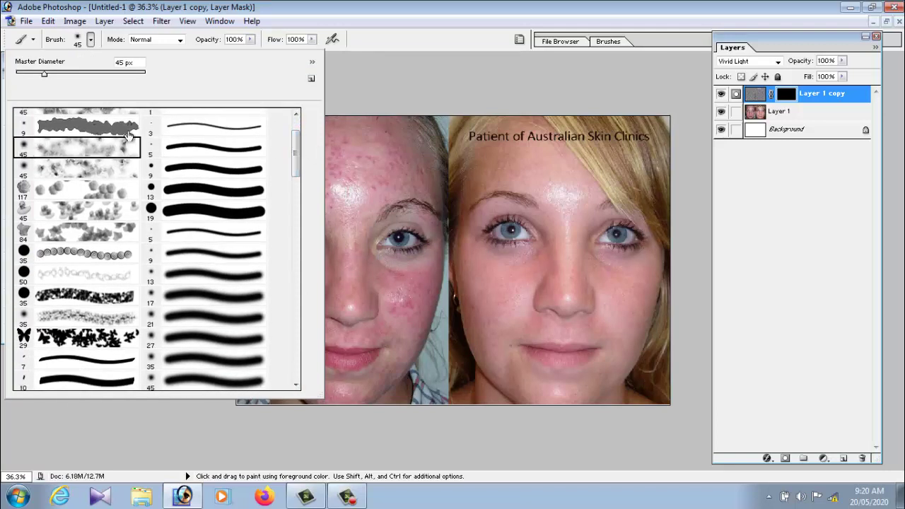
click(116, 73)
click(354, 176)
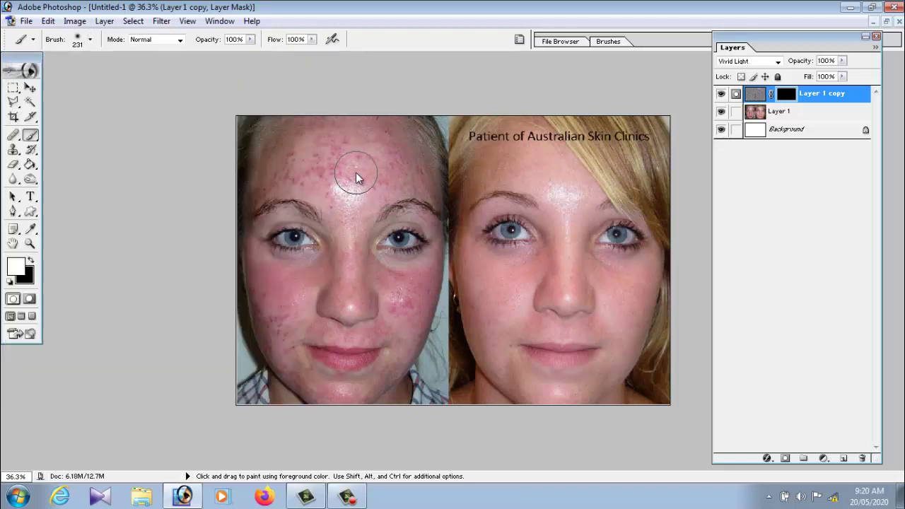
click(350, 192)
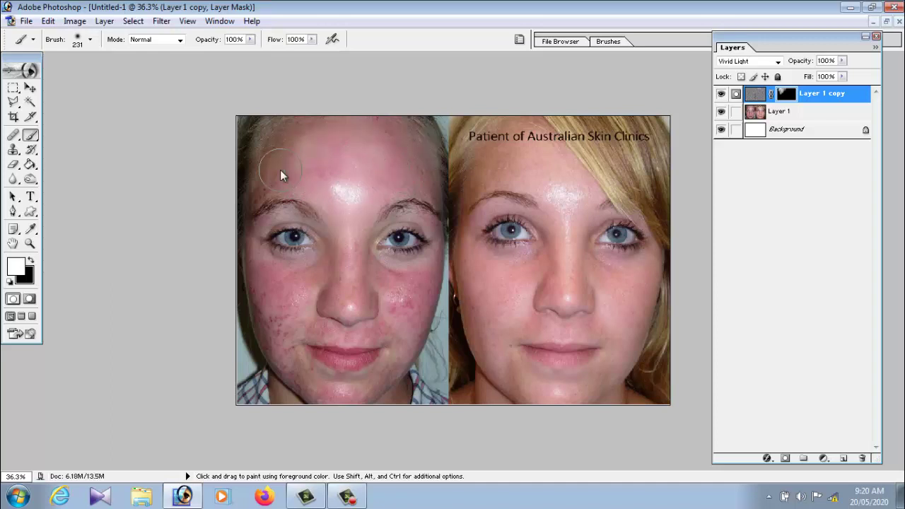
Step: Switch to a soft round brush with a 149 px diameter
key(ctrl)
click(91, 40)
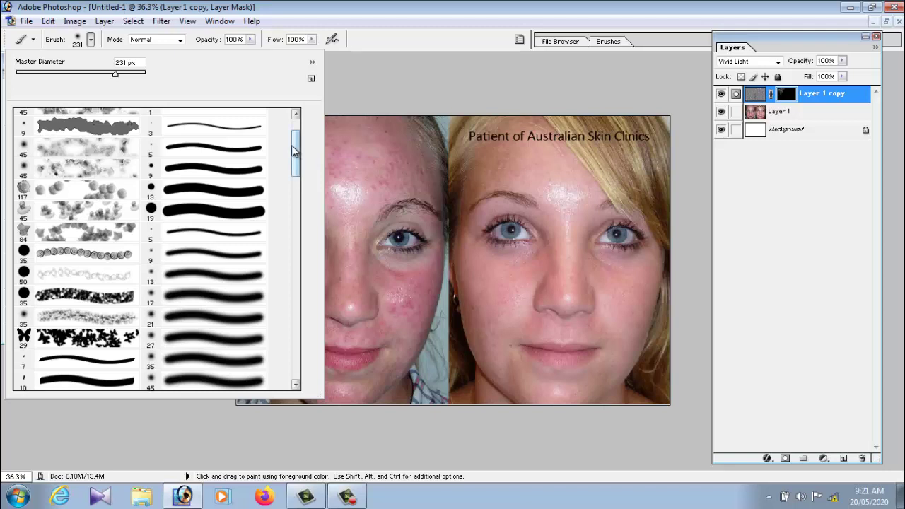
scroll(266, 186, down, 2)
click(206, 249)
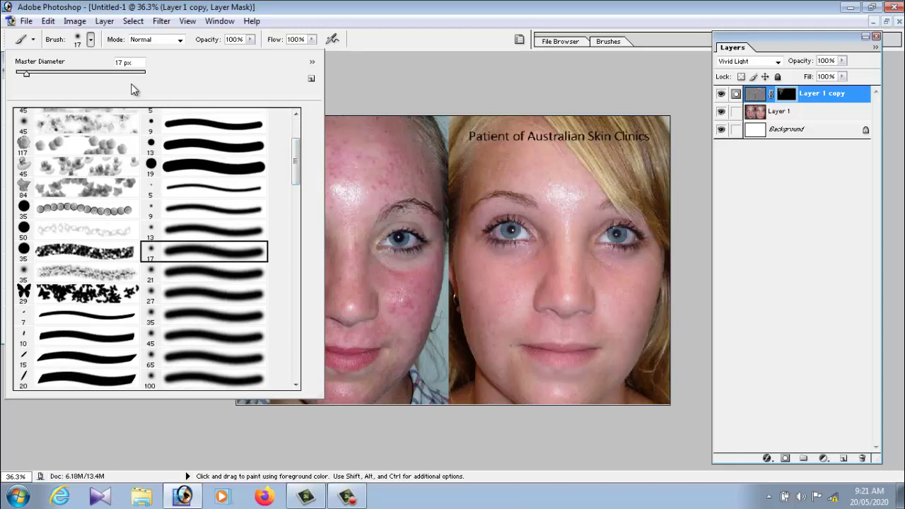
click(97, 74)
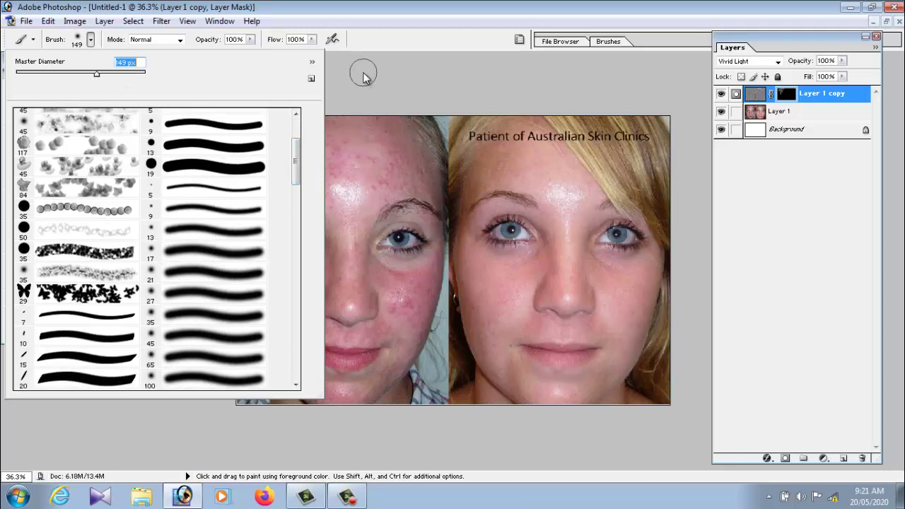
key(Return)
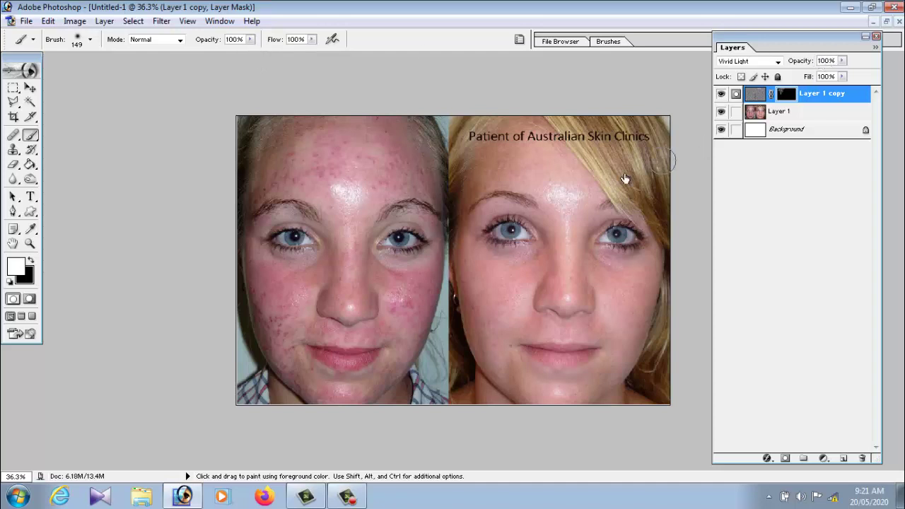
Step: Paint white over the forehead, cheek and chin acne, then undo the strokes
mouse_move(424, 167)
mouse_down()
mouse_move(355, 151)
mouse_move(287, 182)
mouse_move(362, 158)
mouse_move(369, 203)
mouse_move(405, 156)
mouse_move(421, 159)
mouse_up()
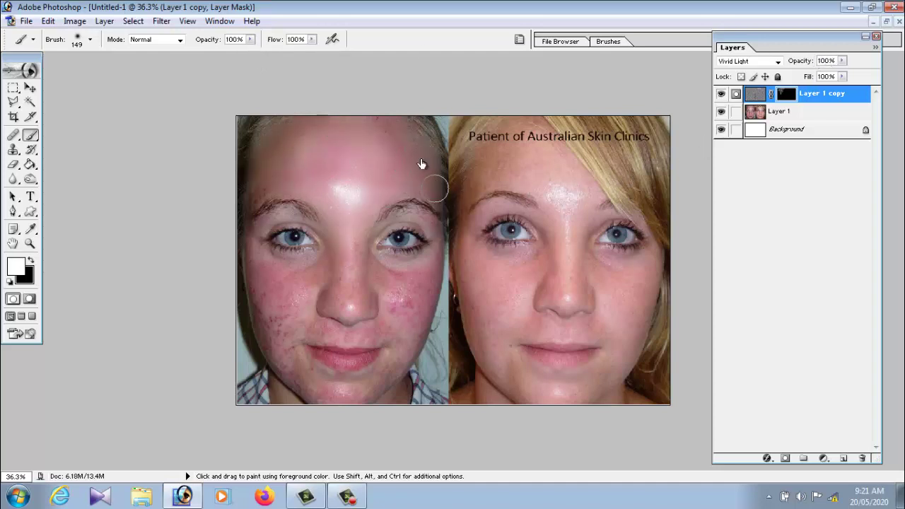
mouse_move(355, 284)
mouse_down()
mouse_move(295, 303)
mouse_move(279, 297)
mouse_move(373, 283)
mouse_move(418, 298)
mouse_move(313, 339)
mouse_move(360, 305)
mouse_move(346, 312)
mouse_up()
alt+scroll(360, 184, up, 1)
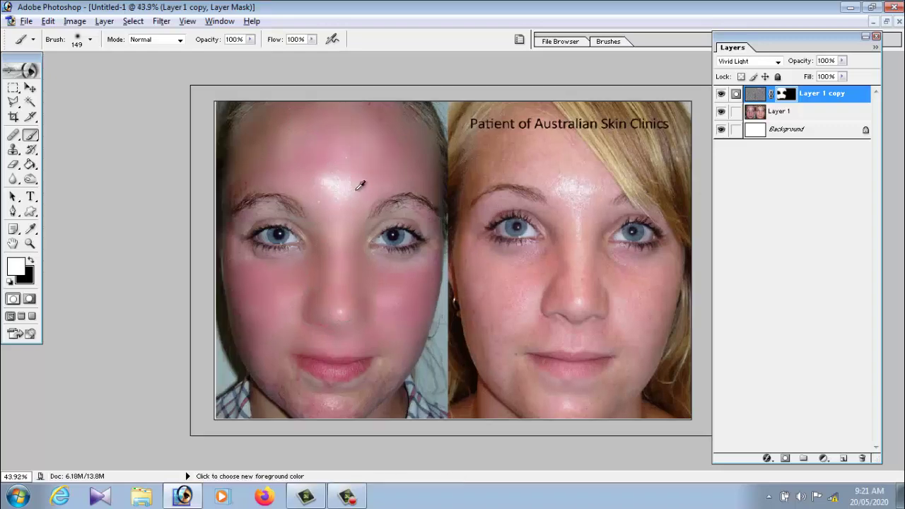
alt+scroll(315, 162, up, 1)
alt+scroll(315, 161, down, 1)
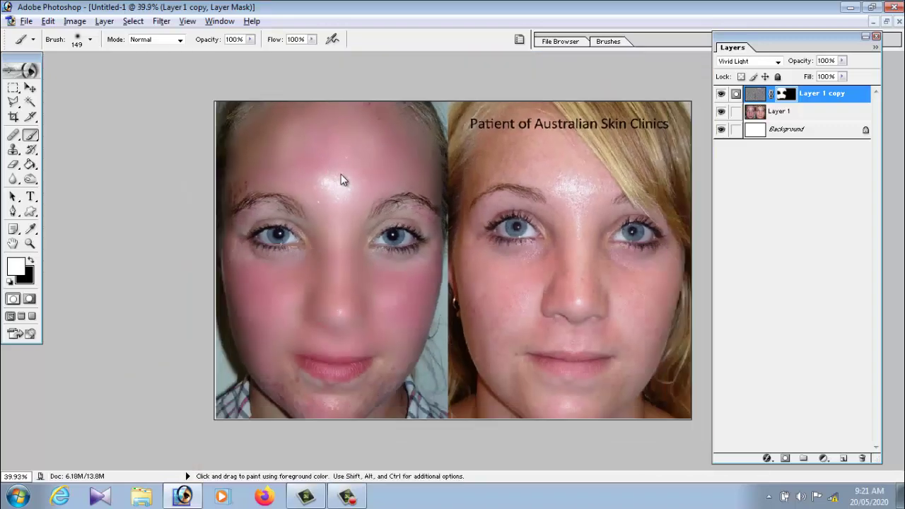
key(ctrl+alt+z)
key(ctrl+alt+z)
key(ctrl+alt+z)
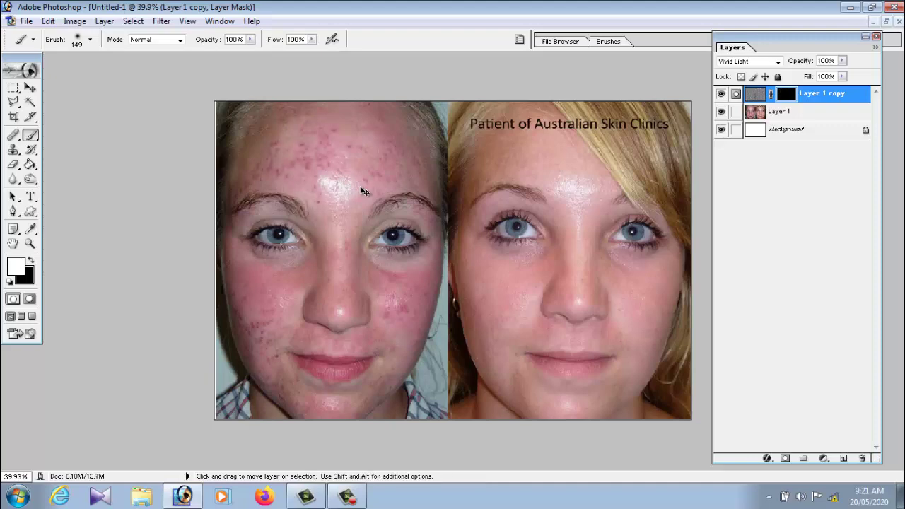
Step: Set the brush to a soft 89 px diameter
alt+scroll(360, 190, up, 1)
alt+scroll(283, 141, down, 1)
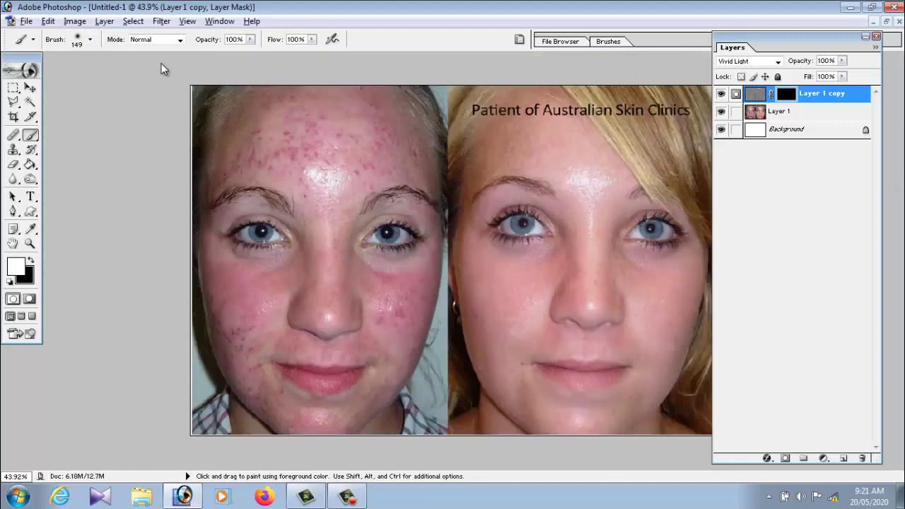
click(90, 39)
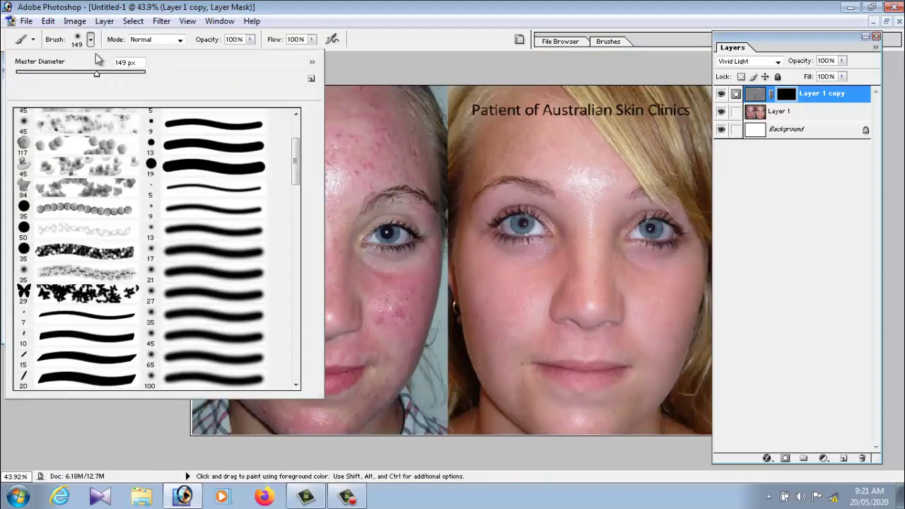
click(34, 130)
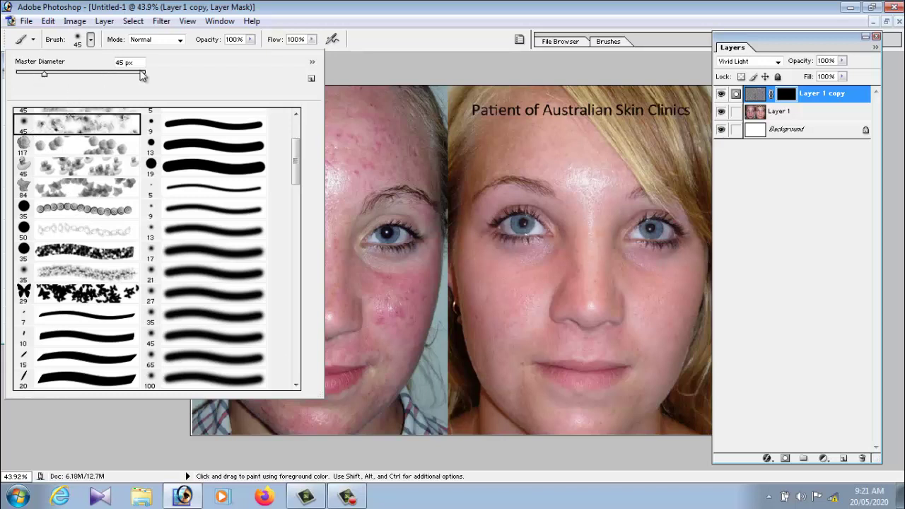
click(69, 74)
click(375, 68)
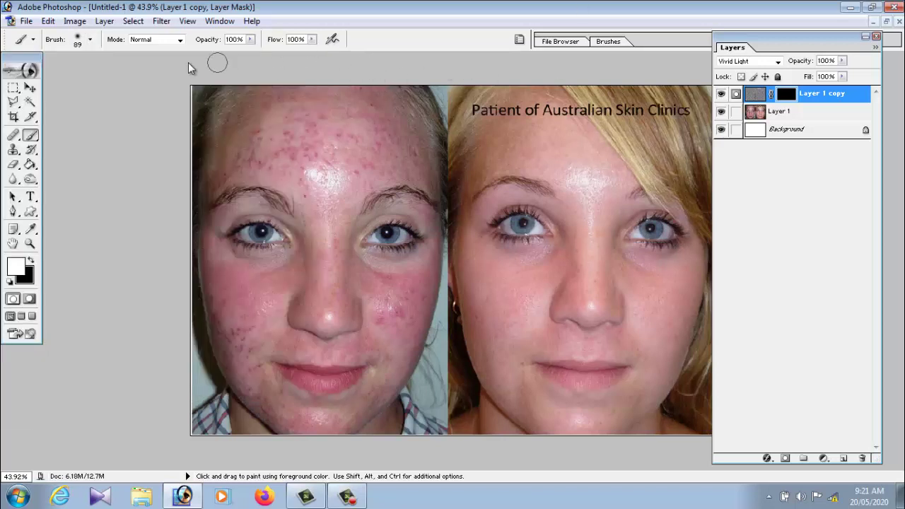
Step: Lower brush opacity to 50% and lightly paint the forehead acne on the mask
click(250, 40)
drag(210, 52, 215, 52)
click(318, 60)
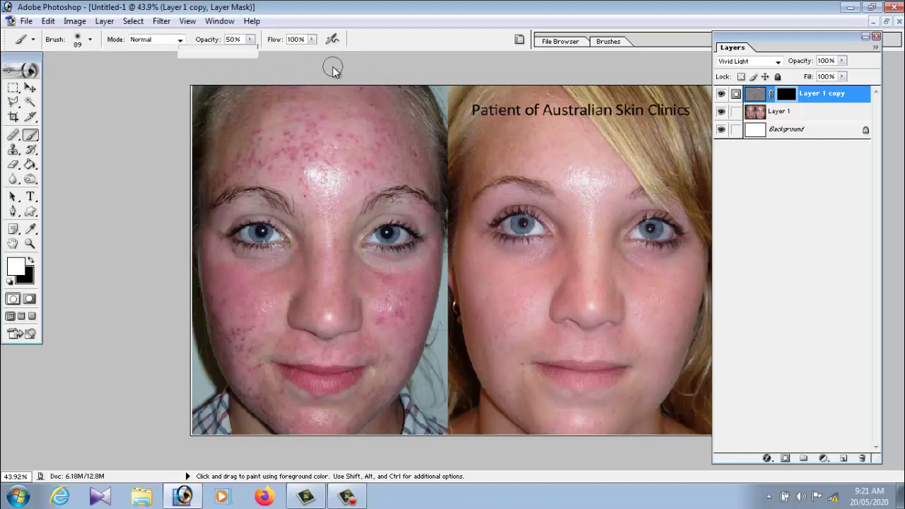
scroll(337, 165, up, 3)
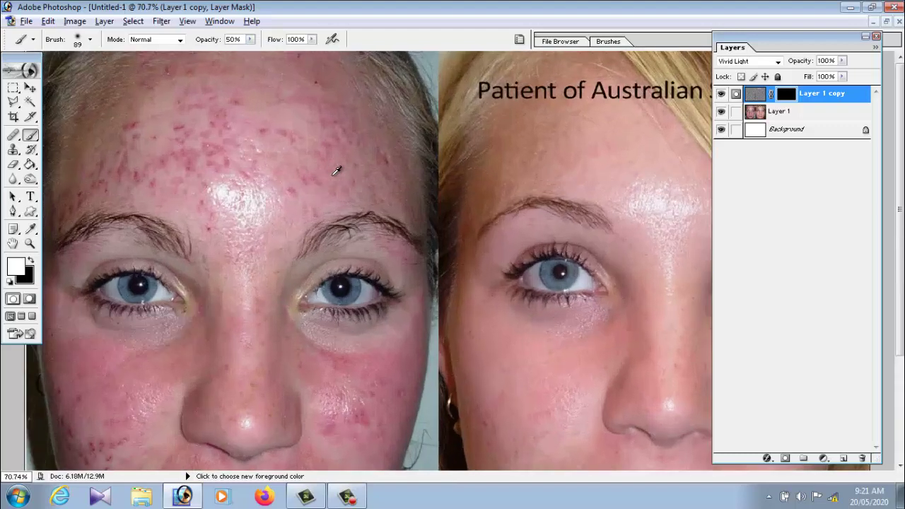
scroll(336, 169, up, 1)
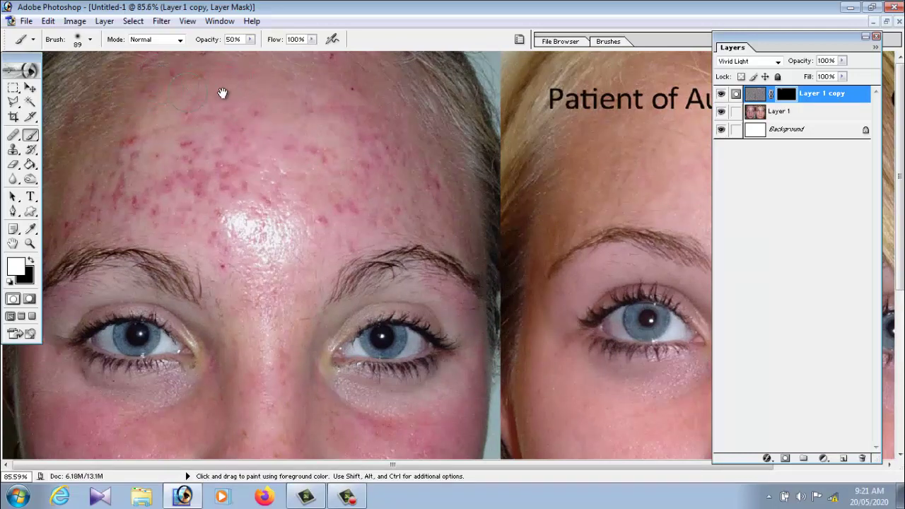
drag(235, 198, 102, 169)
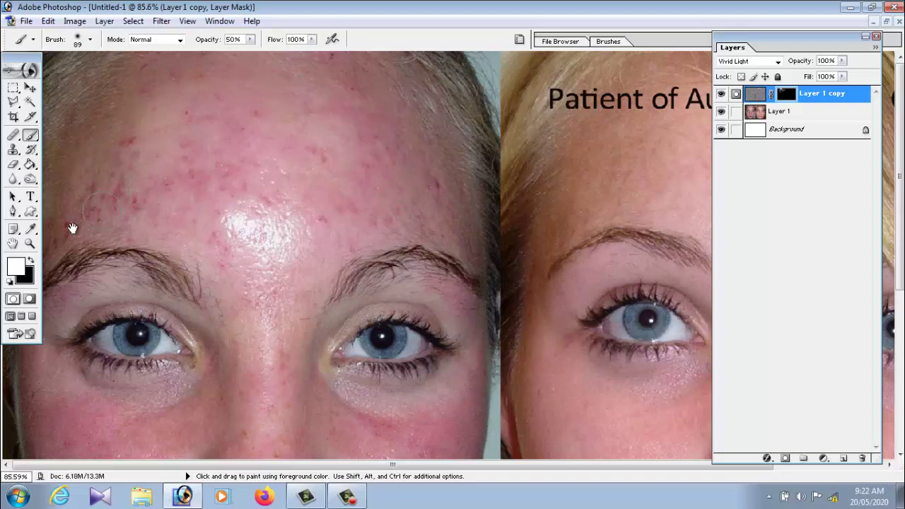
Step: Raise the brush opacity to 78%
scroll(184, 184, down, 1)
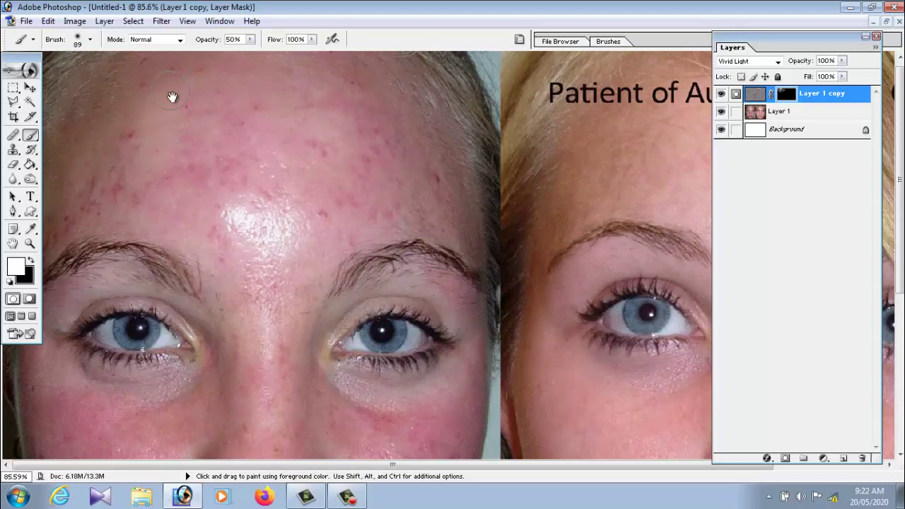
click(251, 41)
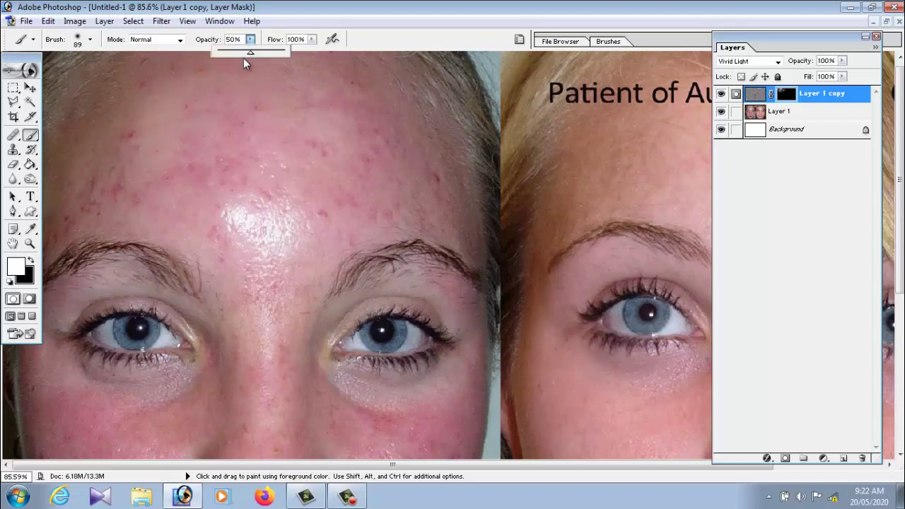
drag(258, 56, 269, 53)
click(413, 144)
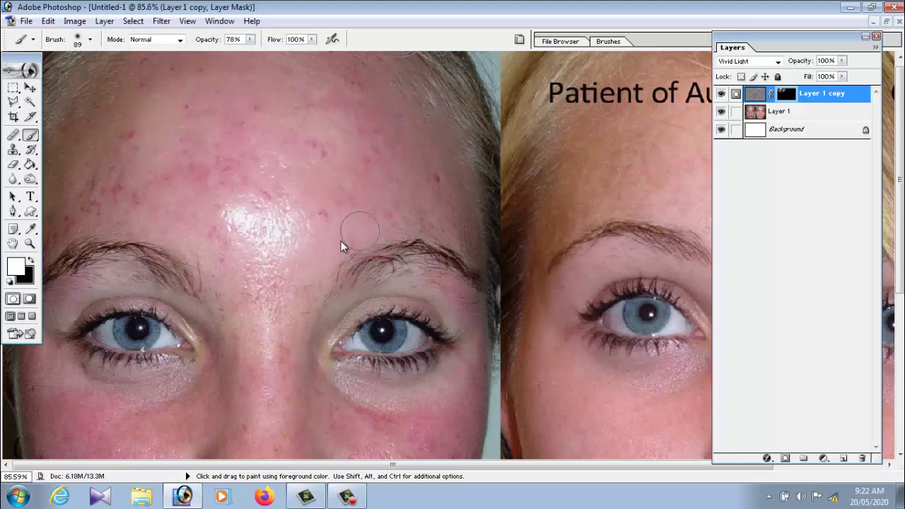
Step: At 85% brush opacity, work over the left face's cheeks and chin, then fit the image on screen
scroll(290, 268, down, 2)
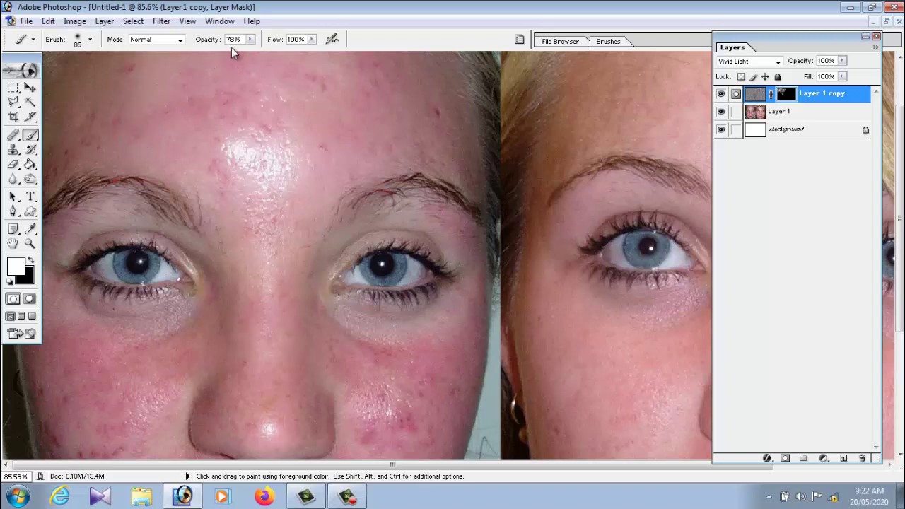
click(251, 39)
drag(268, 156, 275, 226)
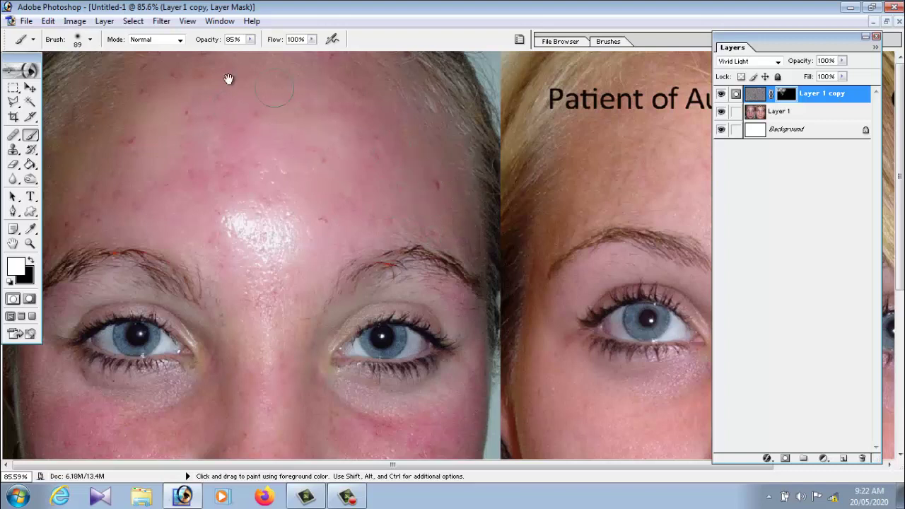
drag(263, 308, 289, 188)
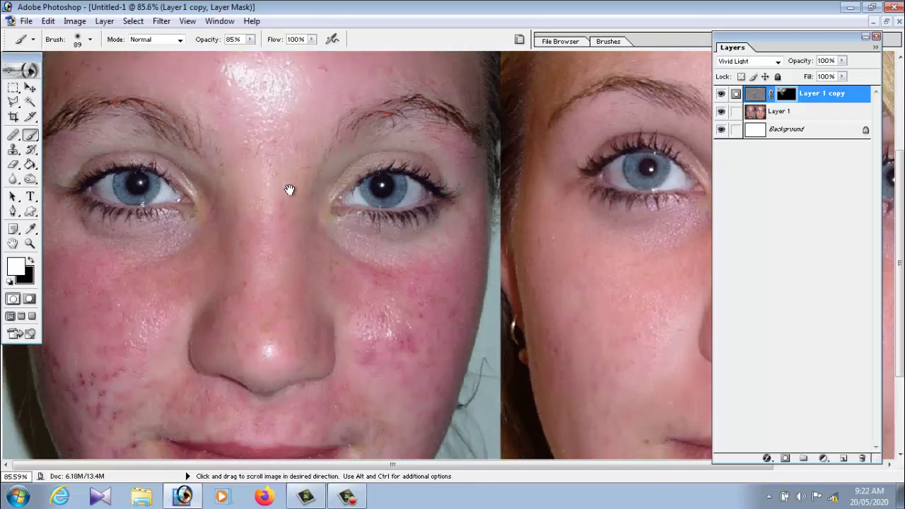
drag(32, 64, 280, 65)
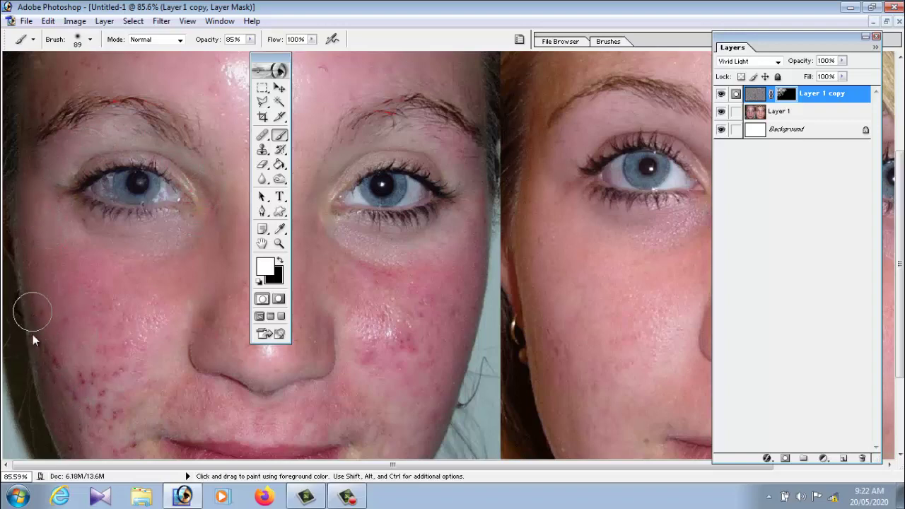
drag(95, 323, 84, 256)
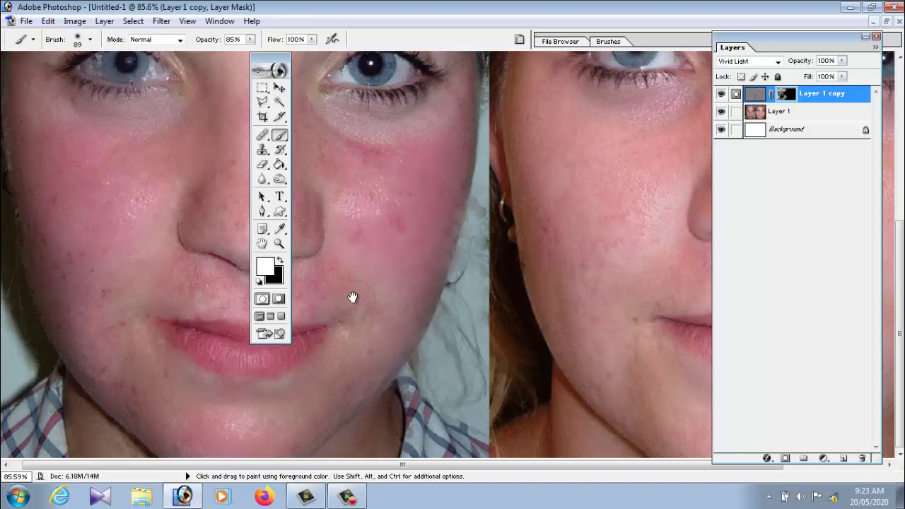
key(ctrl+0)
Step: Delete Layer 1 copy after applying its mask, restoring the original acne
scroll(332, 238, up, 1)
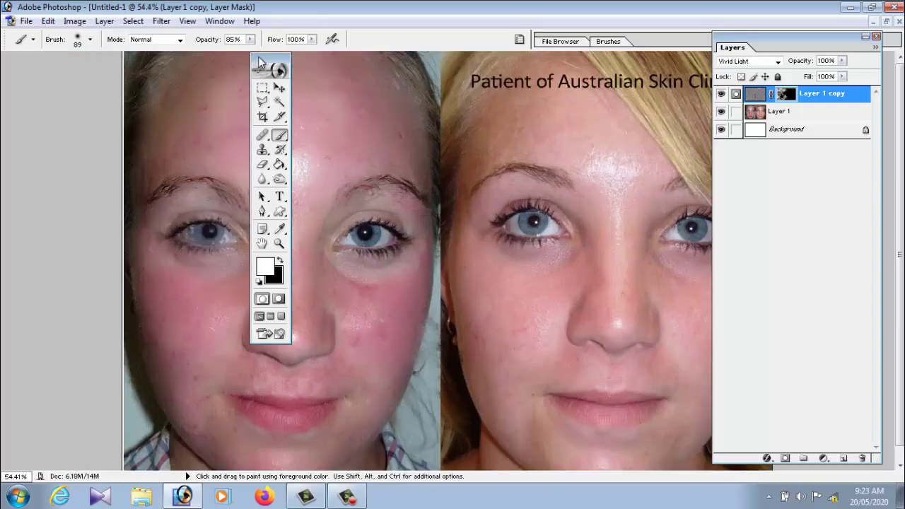
drag(259, 62, 504, 62)
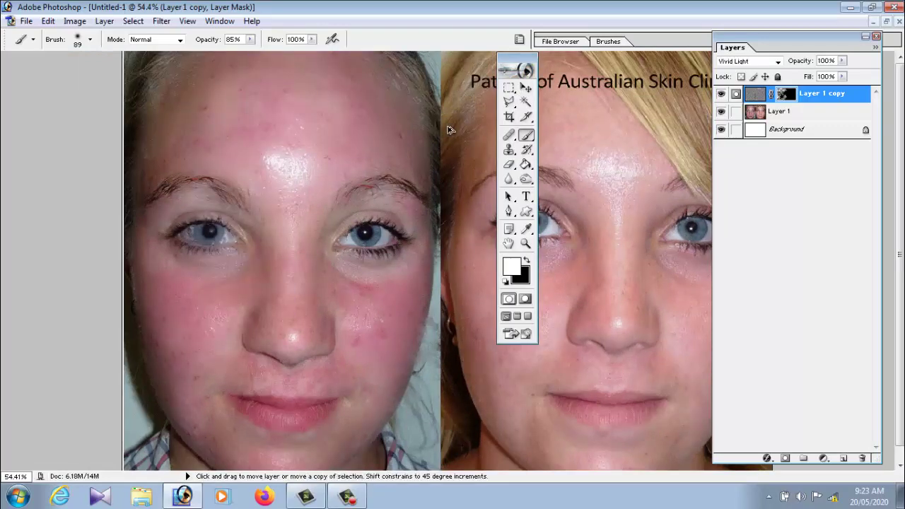
click(862, 458)
click(415, 197)
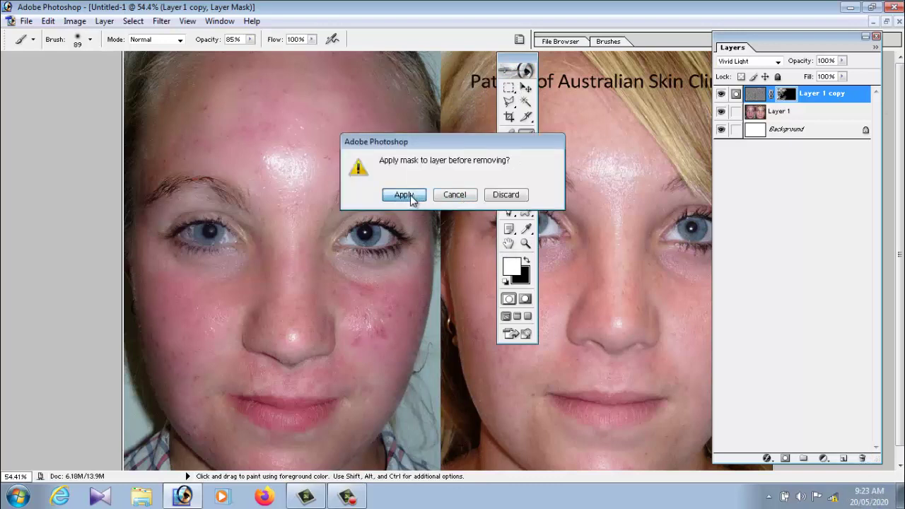
click(861, 458)
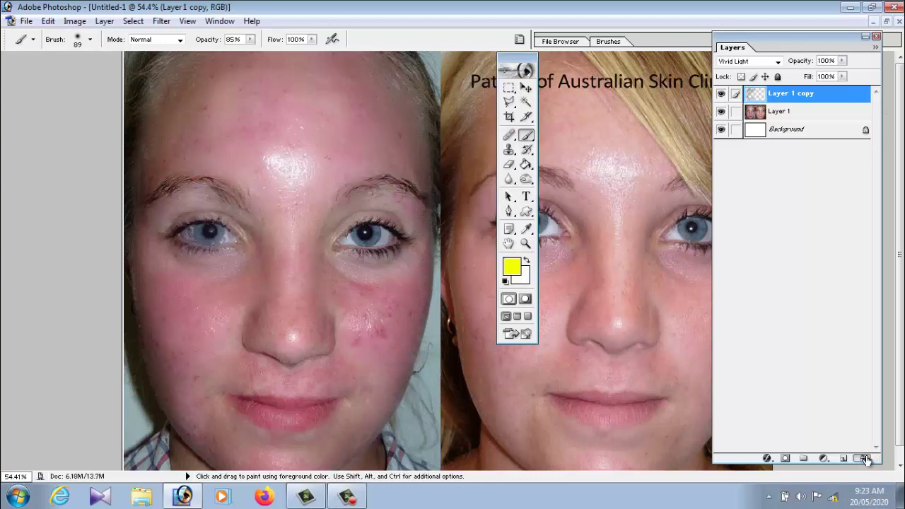
click(417, 198)
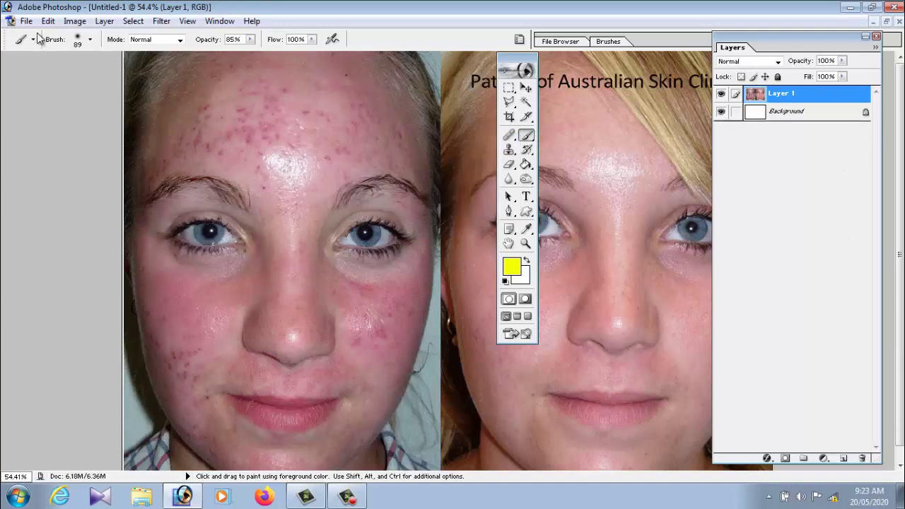
drag(503, 57, 44, 56)
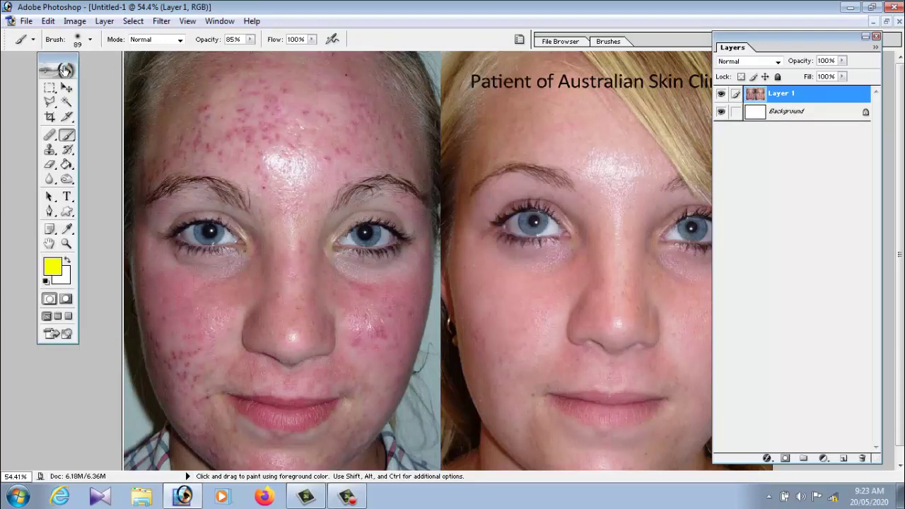
Step: Duplicate Layer 1 with Ctrl+J and invert the new Layer 1 copy's colours
click(67, 88)
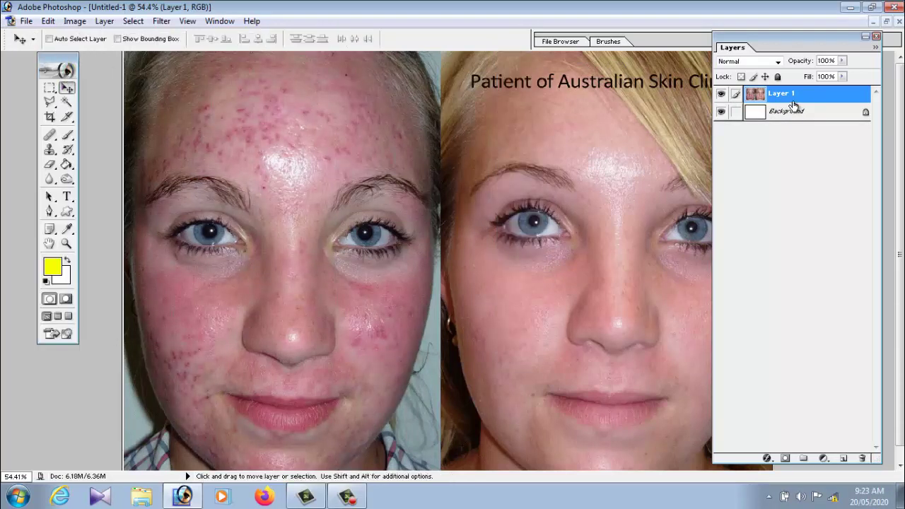
key(ctrl+j)
scroll(474, 175, down, 2)
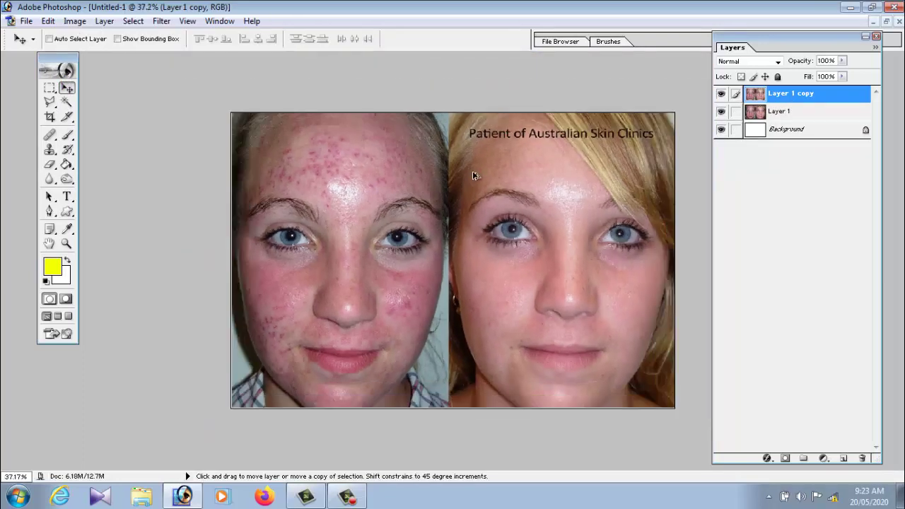
scroll(475, 176, up, 2)
scroll(335, 173, down, 1)
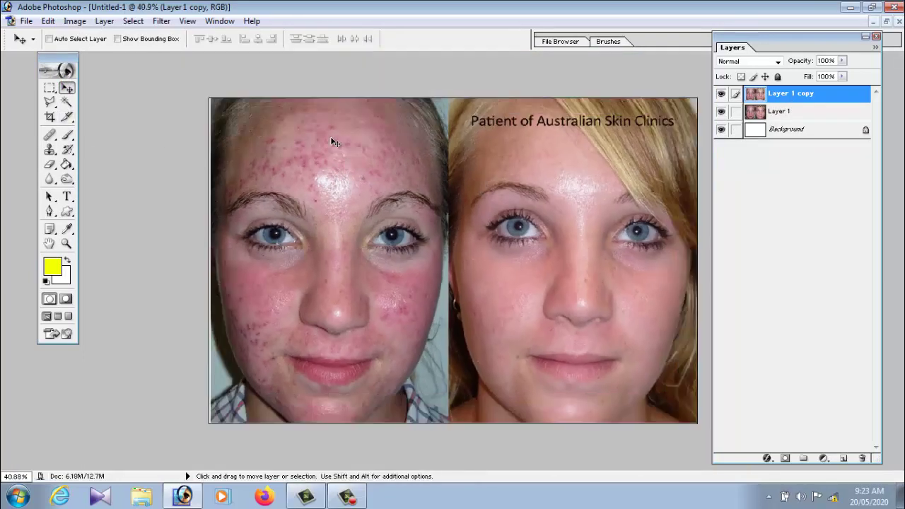
click(784, 111)
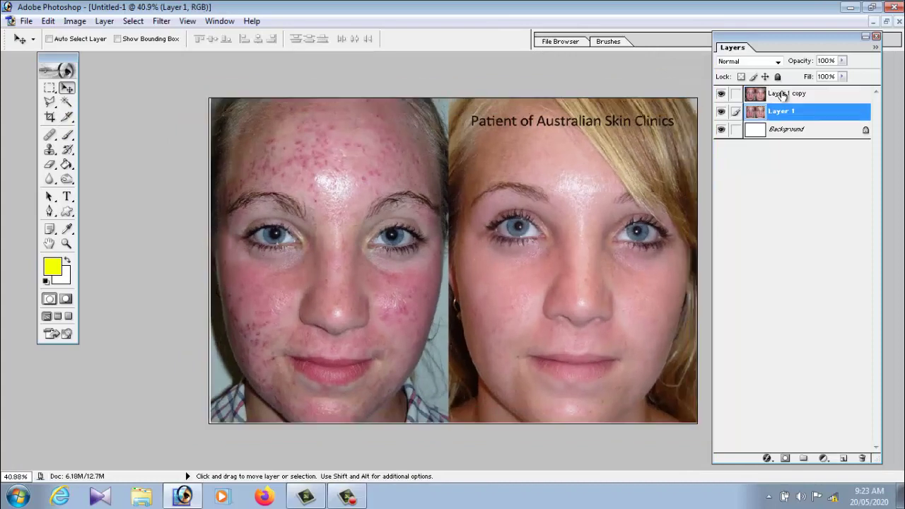
click(782, 96)
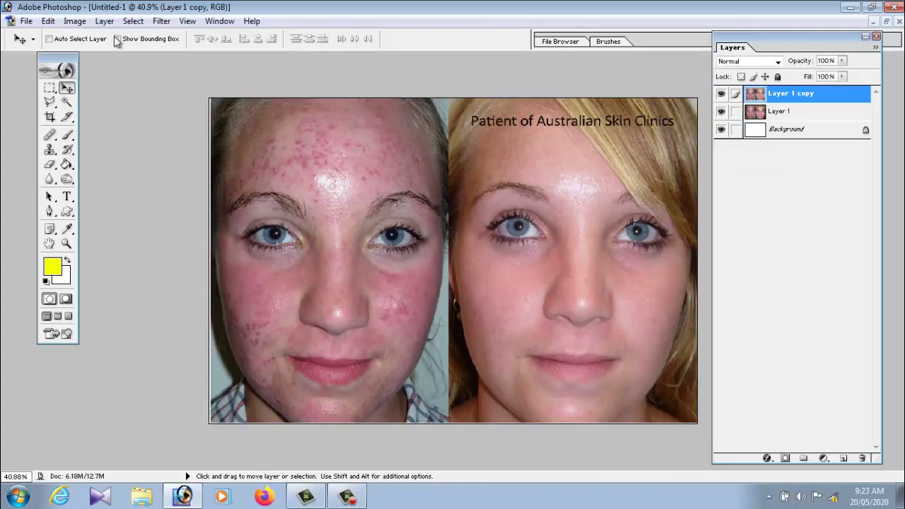
click(74, 21)
mouse_move(104, 56)
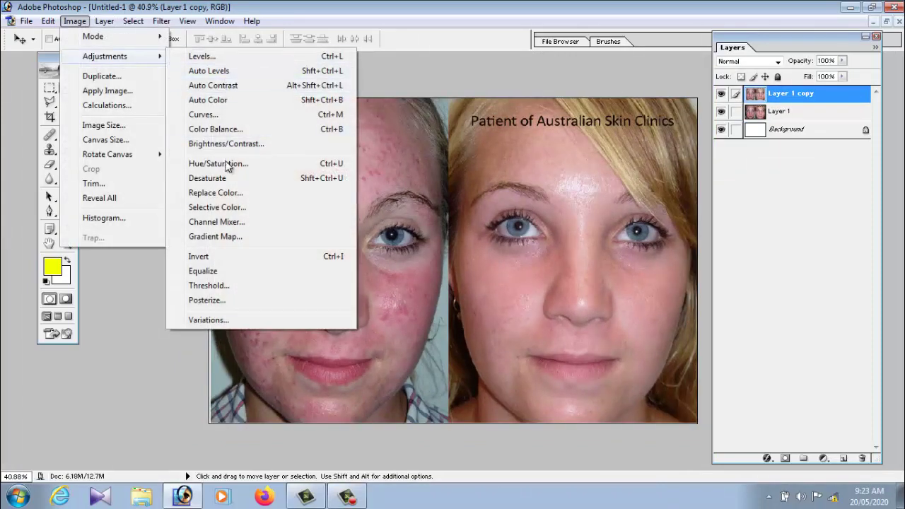
click(226, 258)
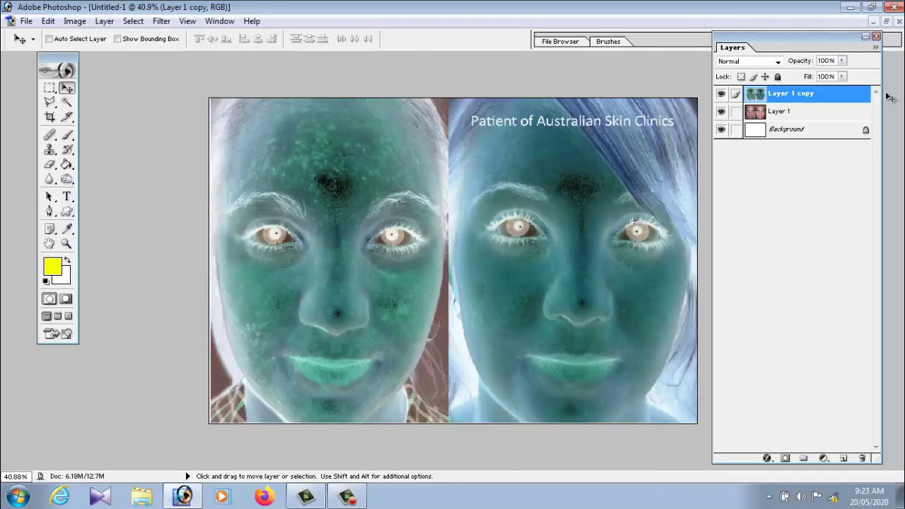
click(749, 62)
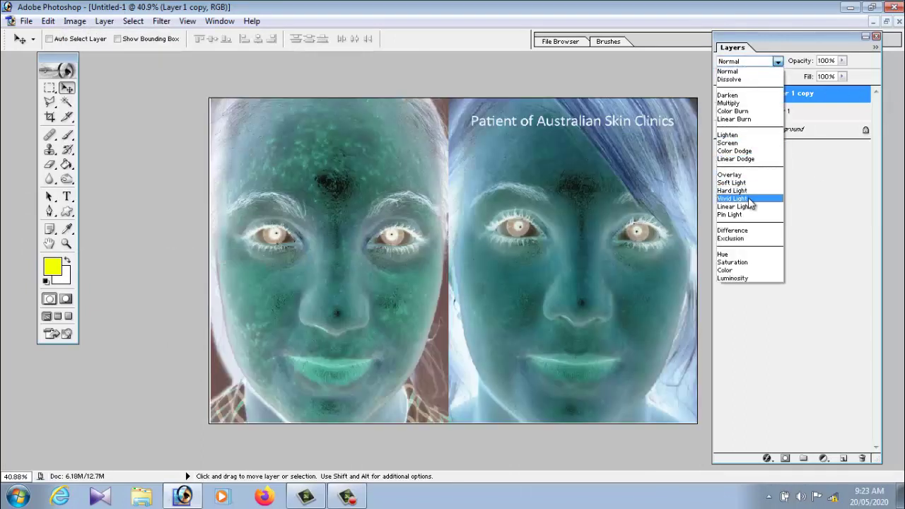
Step: Set Layer 1 copy to Vivid Light and apply High Pass at 21.1 pixels
click(753, 203)
click(160, 23)
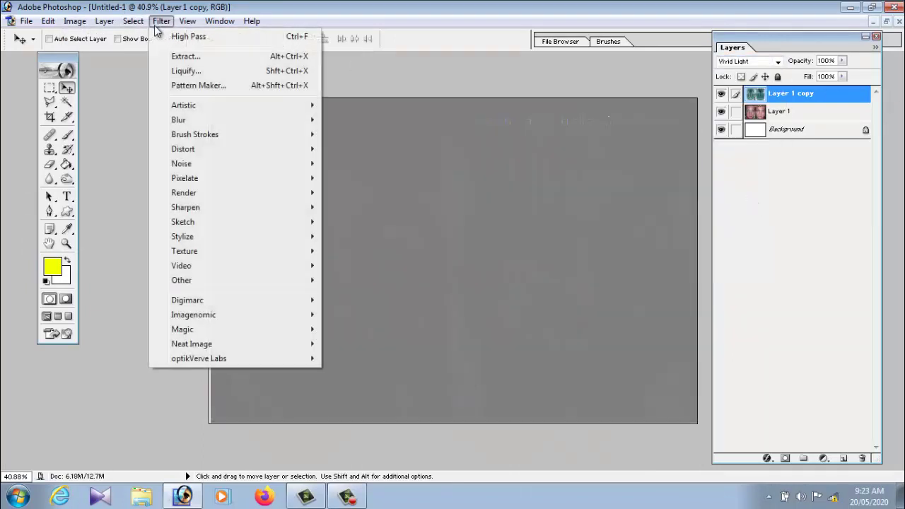
mouse_move(181, 280)
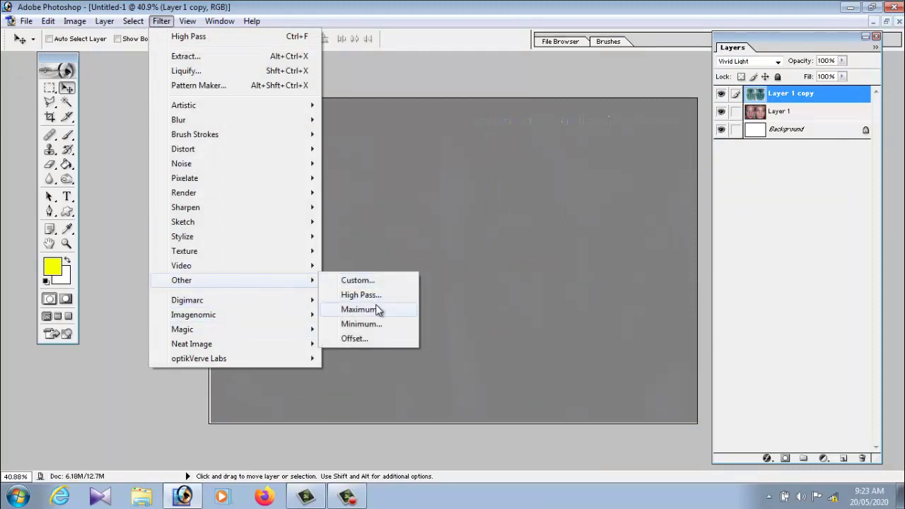
click(364, 295)
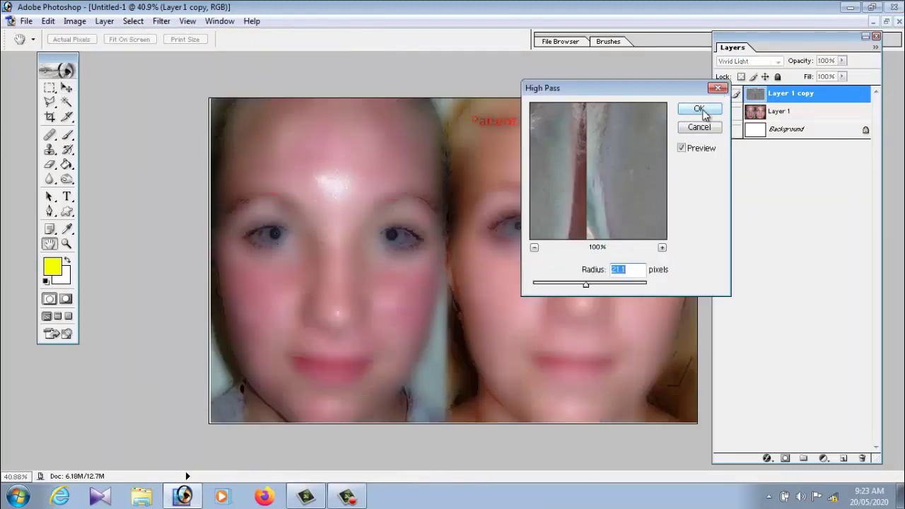
click(698, 109)
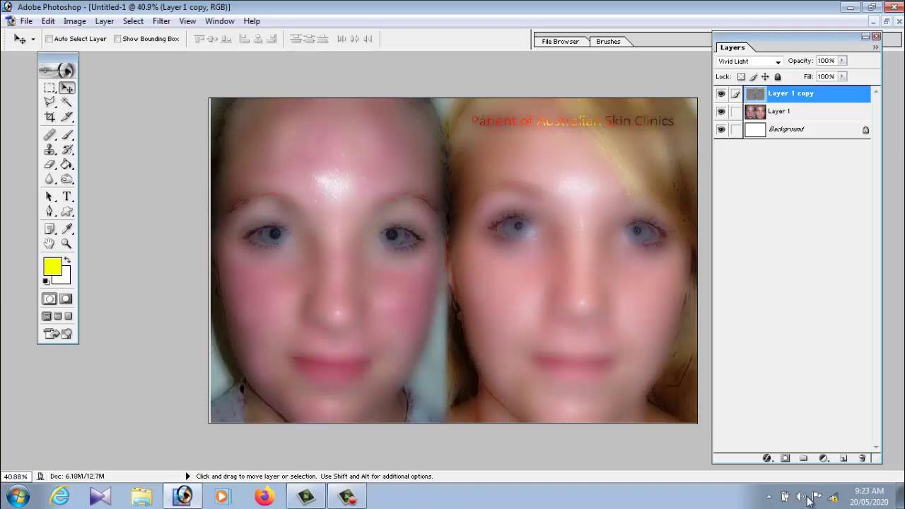
Step: Add a layer mask to Layer 1 copy and fill it black with the Paint Bucket
click(785, 458)
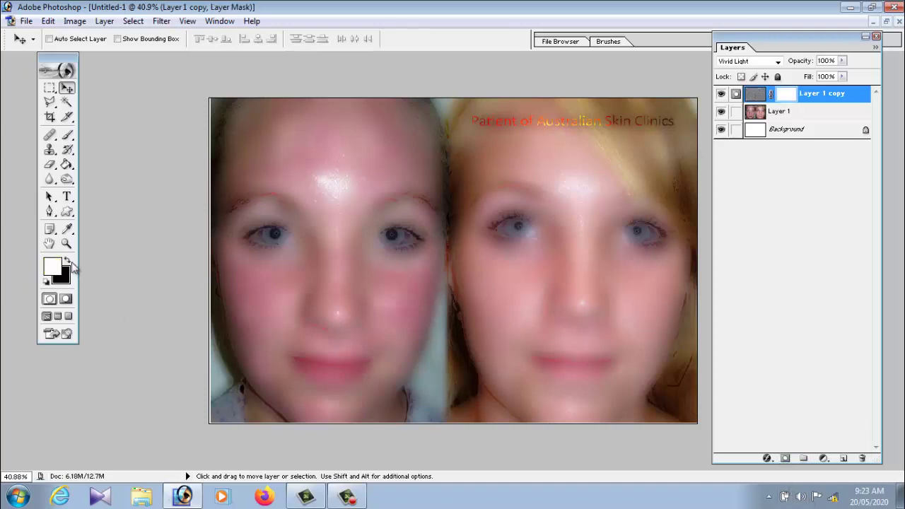
click(68, 261)
click(66, 166)
click(365, 191)
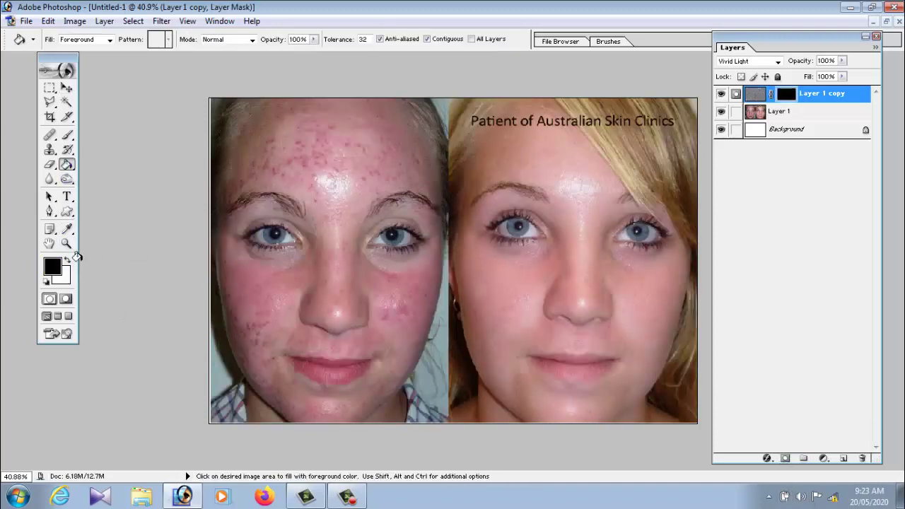
Step: Select the Brush with white foreground and a soft round brush sized to 147 px
click(68, 261)
click(67, 135)
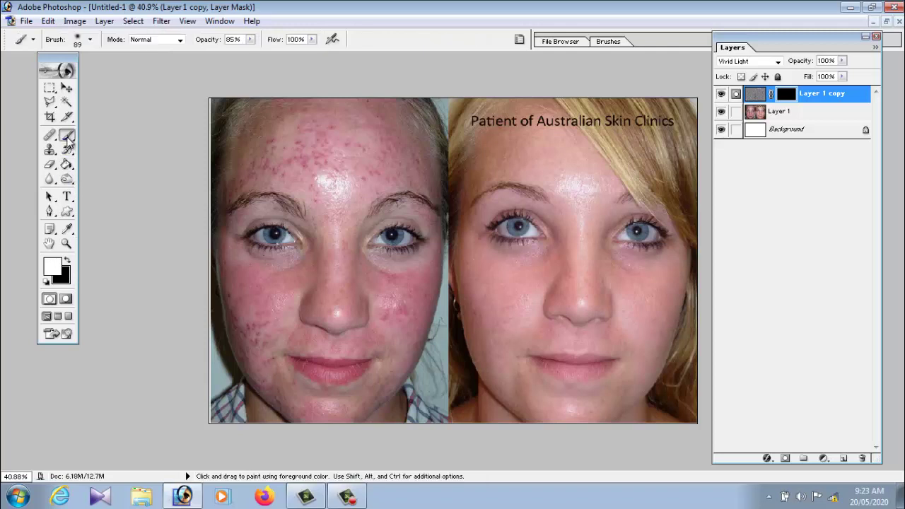
click(90, 40)
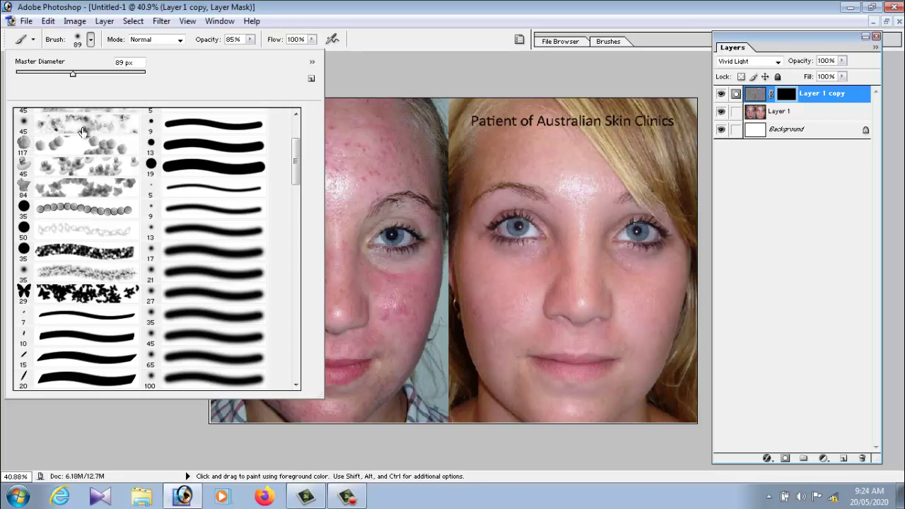
click(227, 259)
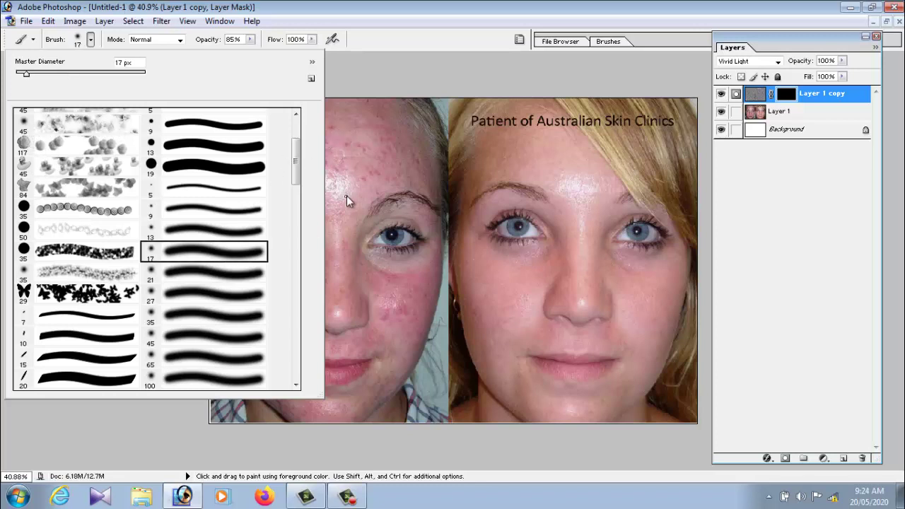
click(72, 73)
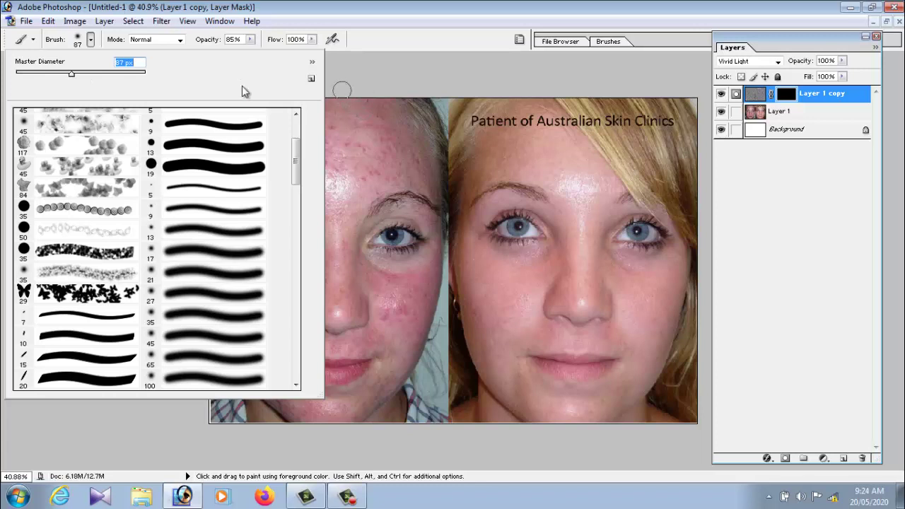
drag(86, 74, 96, 74)
click(357, 76)
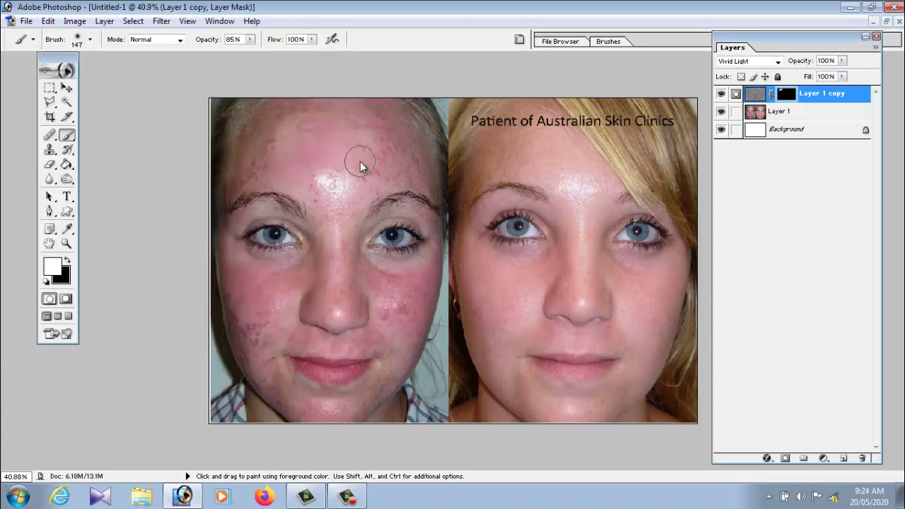
Step: Set the brush opacity to 42% and shrink the brush to about 90 px
scroll(359, 162, up, 2)
scroll(314, 144, up, 2)
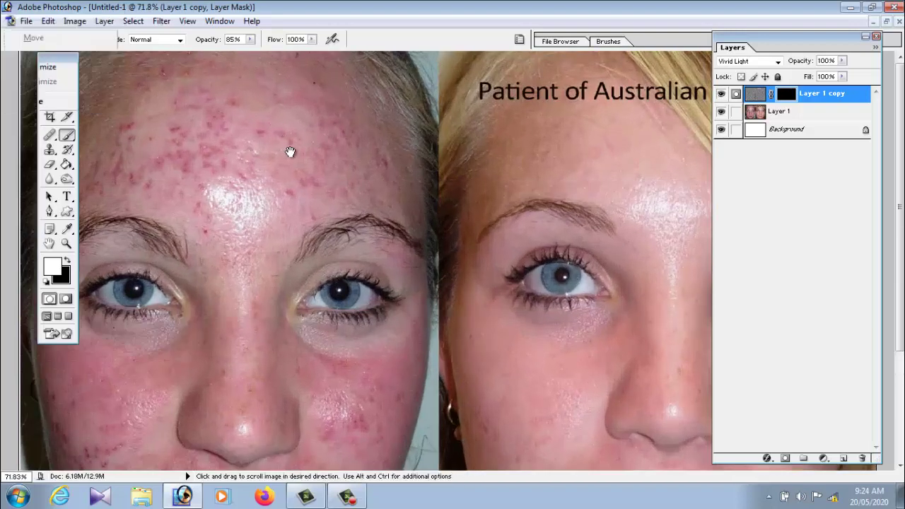
click(250, 40)
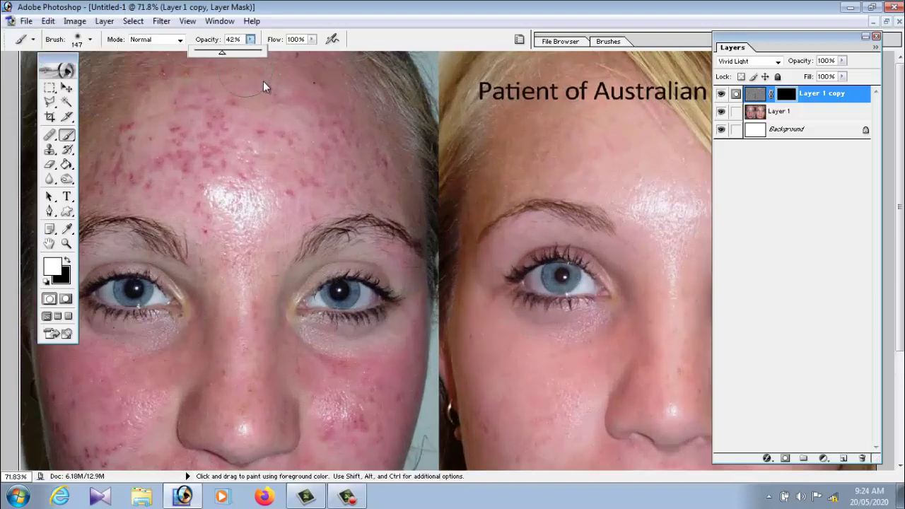
click(335, 111)
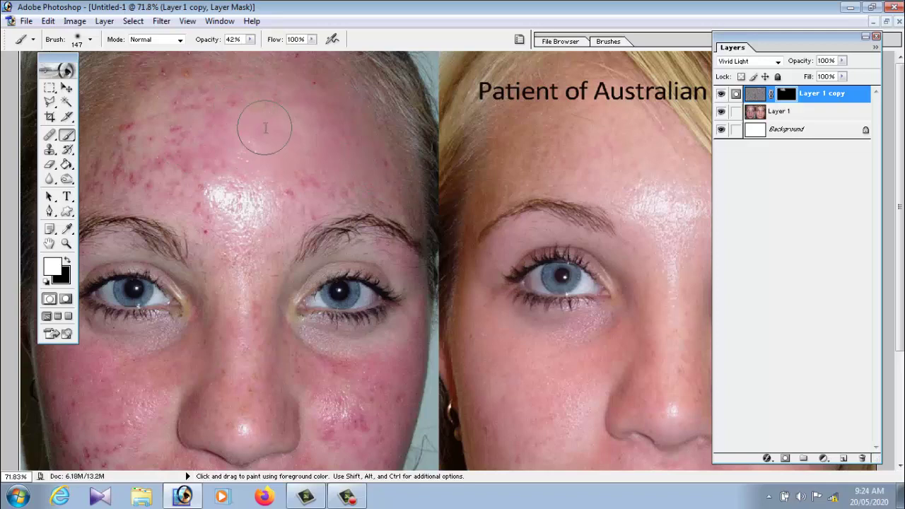
key(bracketleft)
key(bracketleft)
key(bracketleft)
Step: Paint the mask over the left forehead's acne, then make black the foreground colour
drag(63, 66, 475, 94)
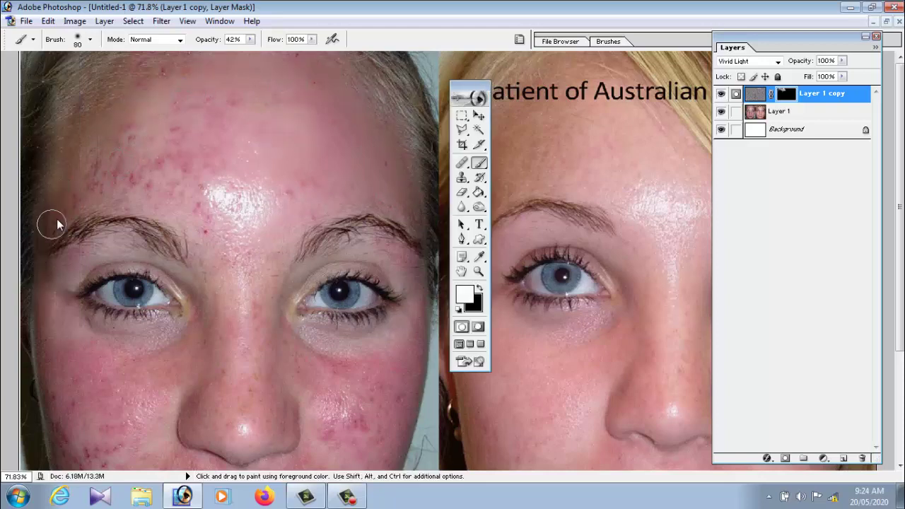
drag(111, 171, 196, 231)
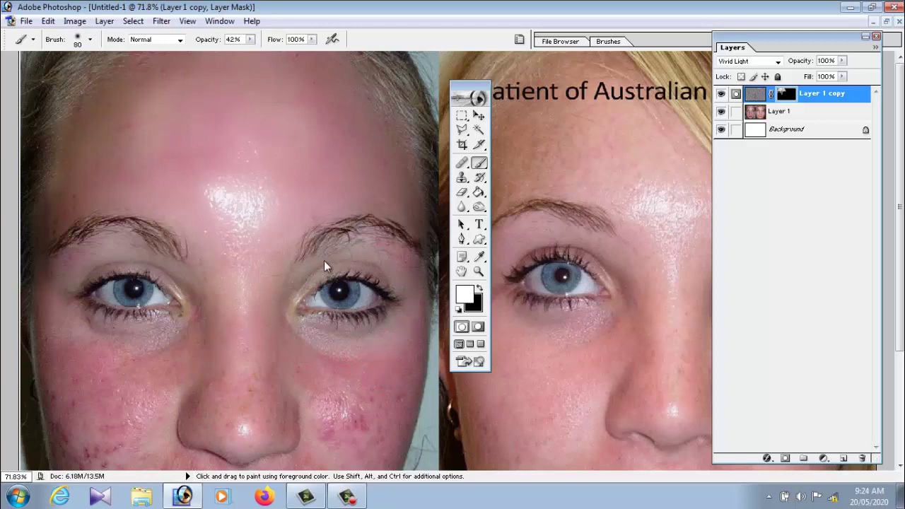
drag(310, 363, 308, 212)
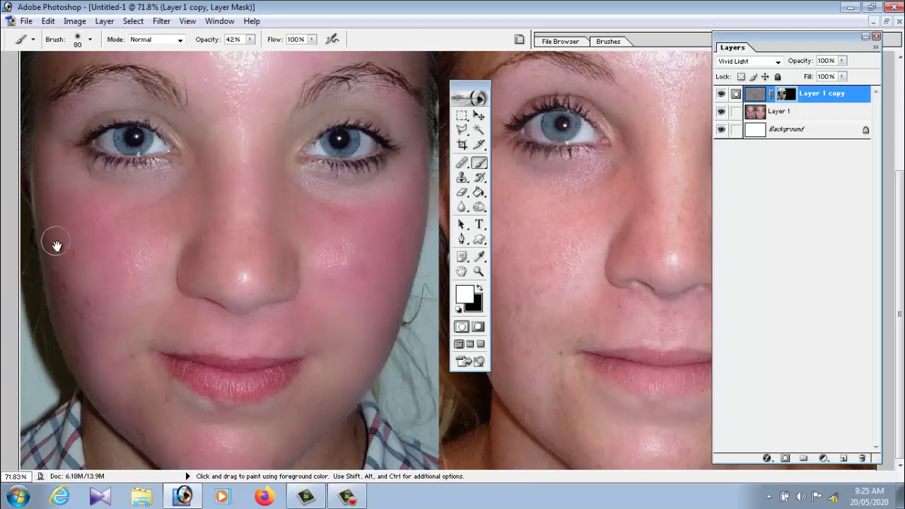
key(x)
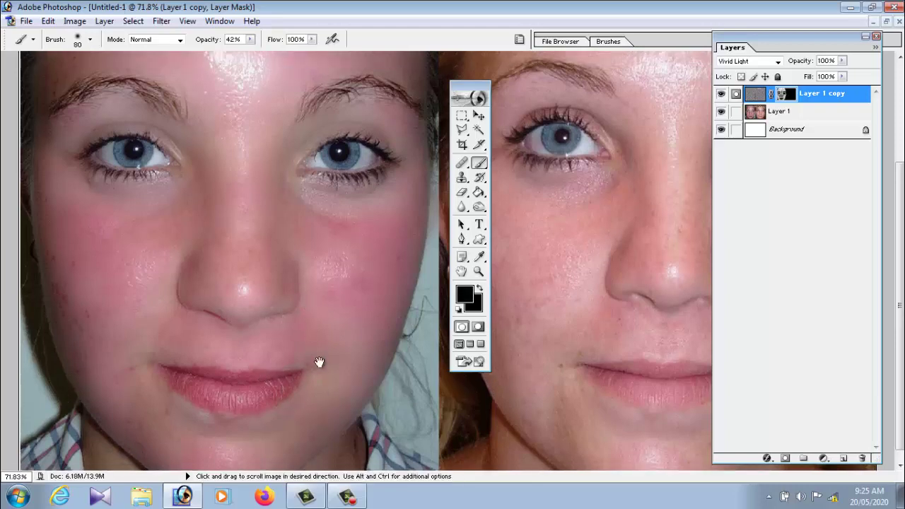
scroll(323, 365, up, 3)
Step: Move the Tools palette off the photo and set the brush opacity to 78%
scroll(340, 360, down, 2)
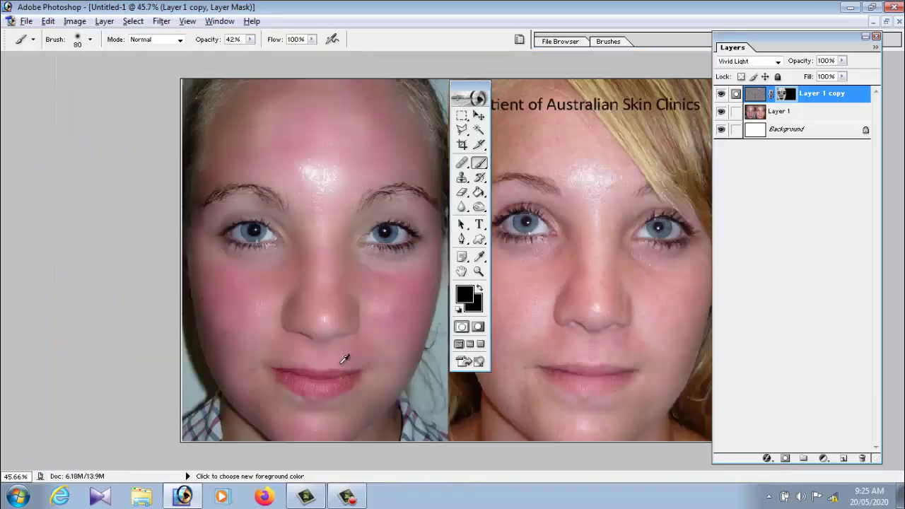
scroll(346, 359, down, 1)
scroll(390, 346, down, 1)
drag(467, 92, 115, 85)
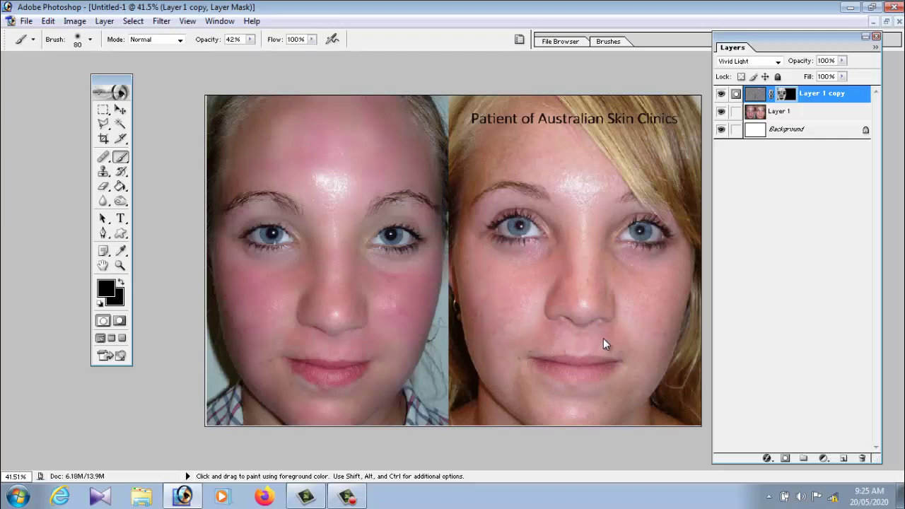
click(250, 41)
click(570, 154)
Step: Bring the foreheads and eyes into view and raise the brush opacity to 100%
scroll(590, 243, up, 5)
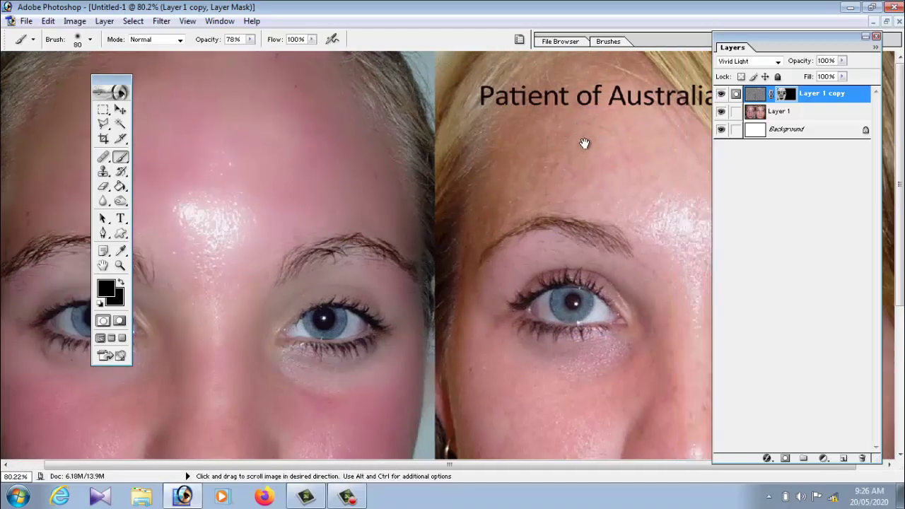
drag(625, 145, 561, 144)
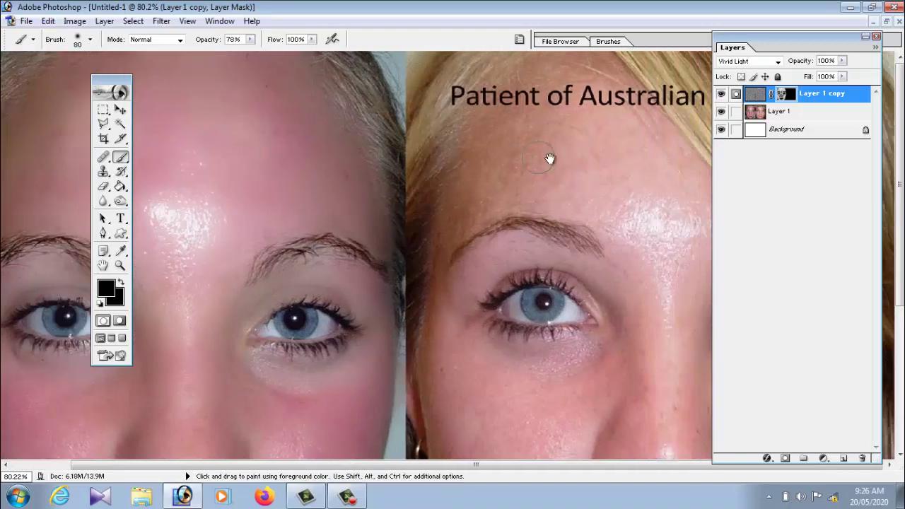
scroll(571, 178, down, 1)
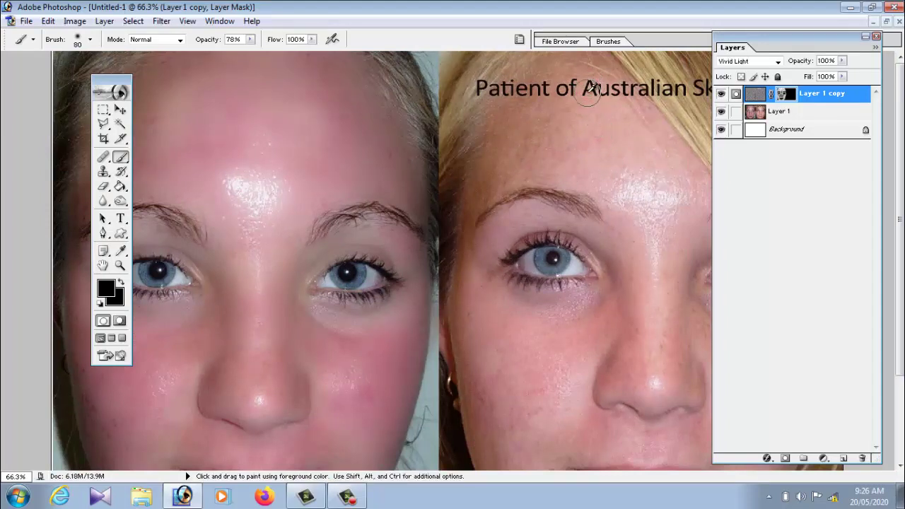
scroll(636, 200, down, 1)
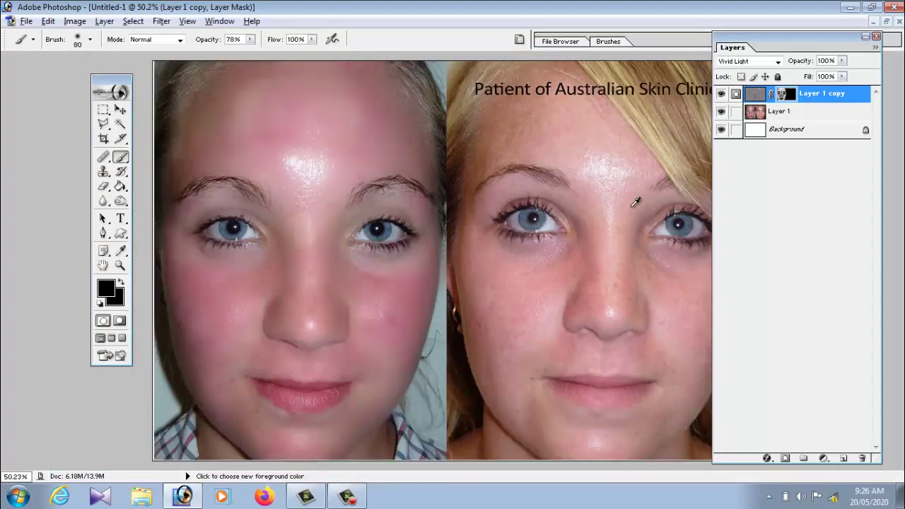
scroll(634, 202, up, 1)
scroll(634, 202, up, 1)
drag(606, 202, 488, 149)
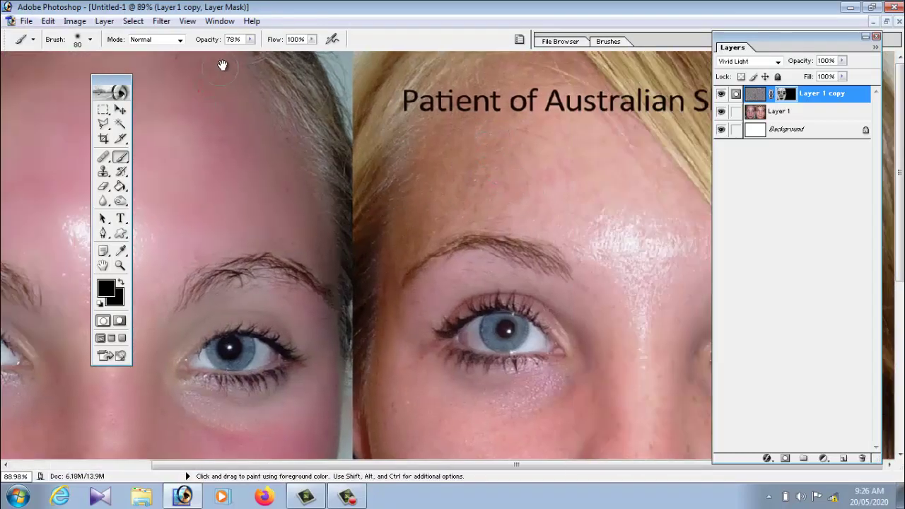
drag(249, 40, 263, 55)
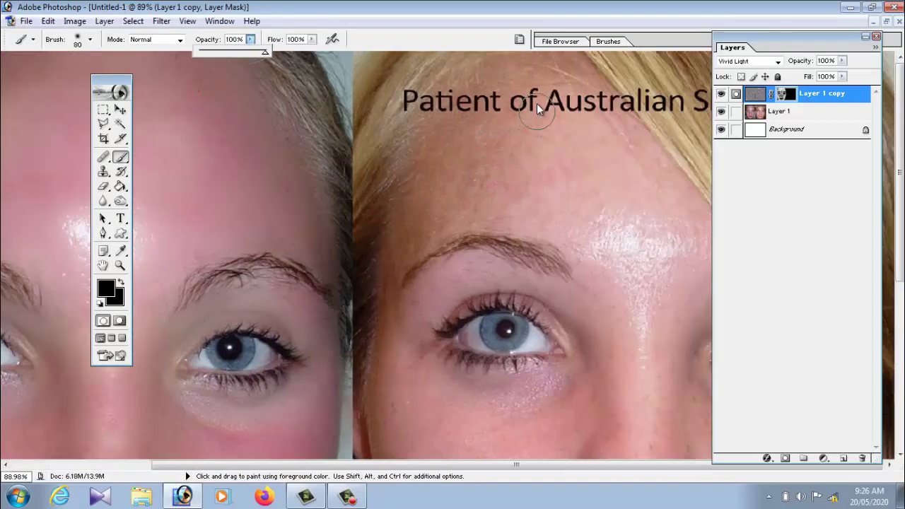
drag(537, 103, 522, 109)
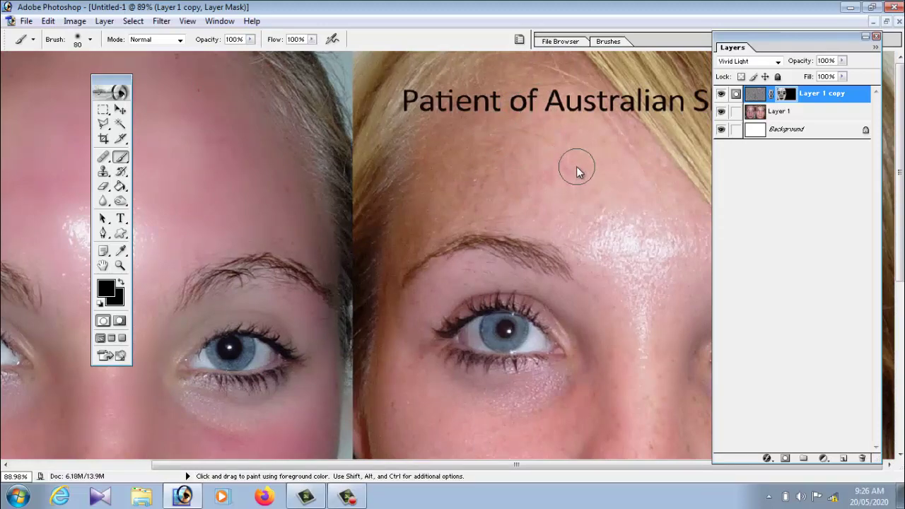
scroll(572, 199, down, 2)
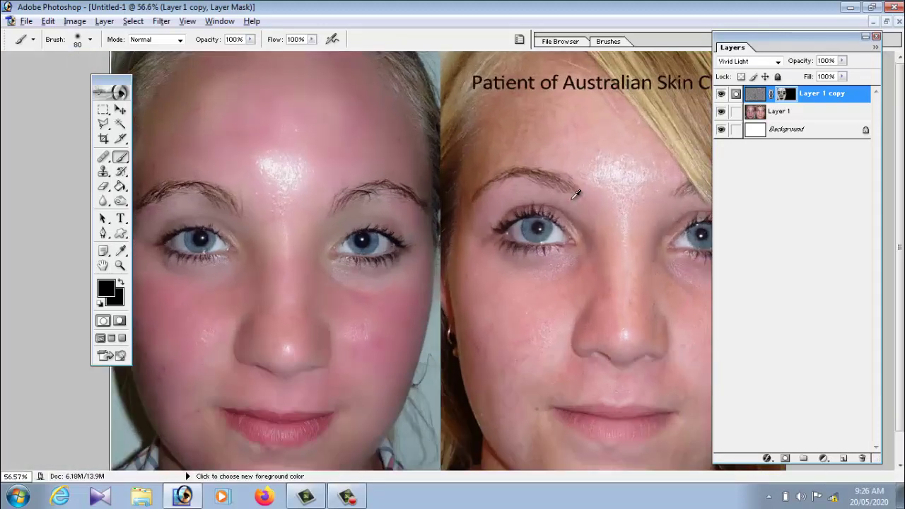
scroll(576, 195, down, 1)
key(alt+space)
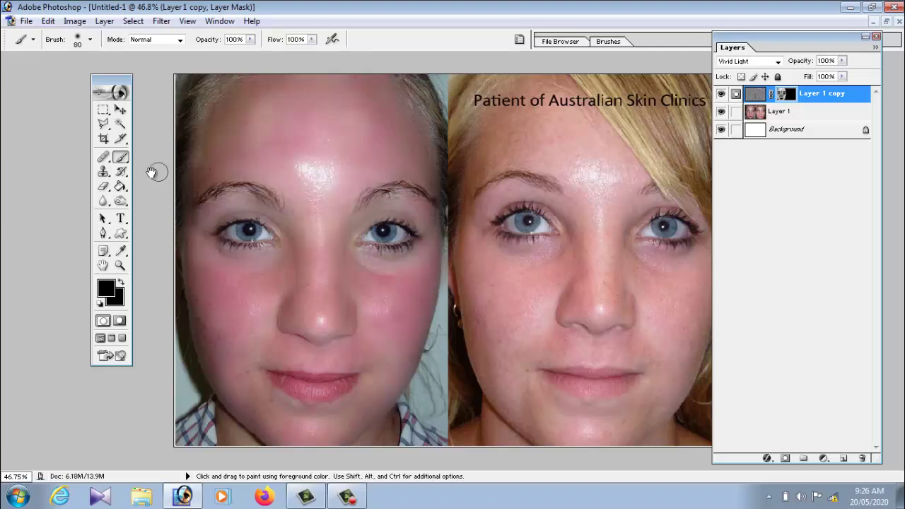
Step: Move the Tools palette further aside and undo a stray stroke on the left forehead
drag(111, 79, 56, 57)
drag(300, 125, 311, 182)
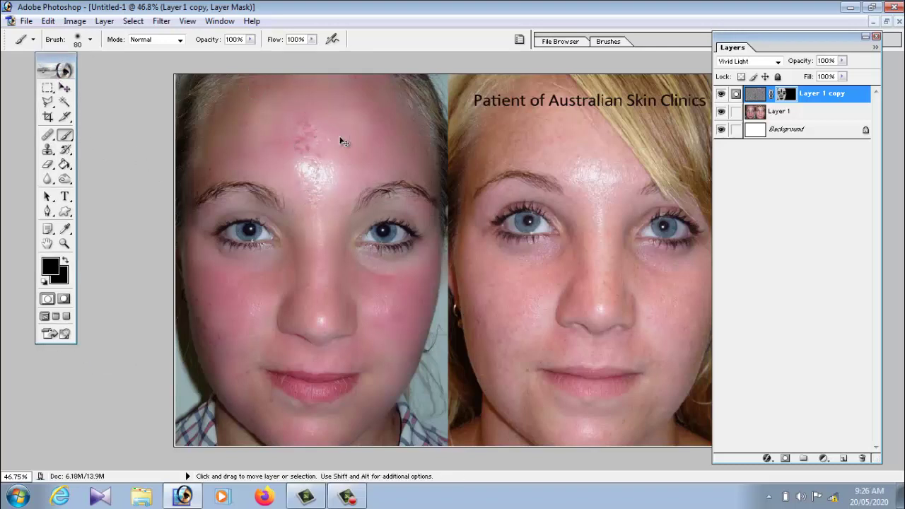
key(ctrl+z)
Step: With white foreground, paint the mask over the right face's skin and the left forehead
click(44, 282)
key(x)
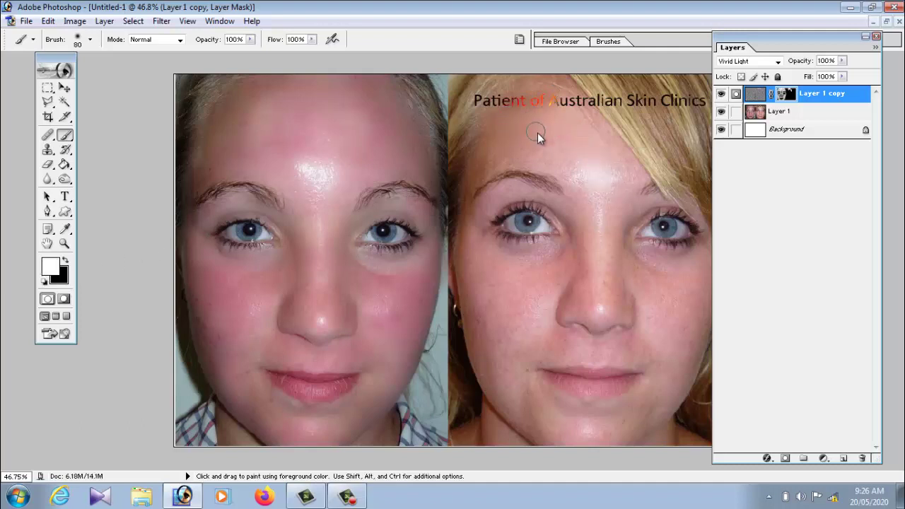
key(ctrl+z)
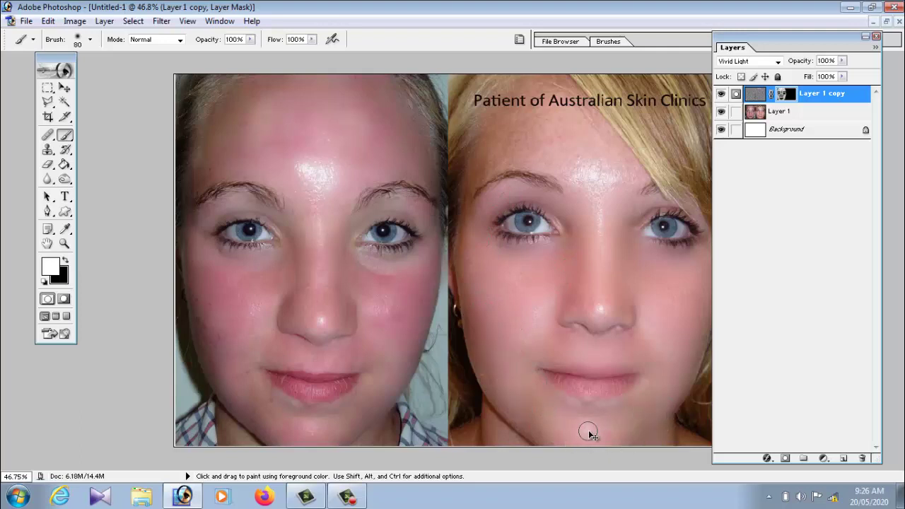
drag(641, 359, 597, 312)
drag(312, 166, 313, 182)
Step: Save the image as a JPEG named xcvb on the Desktop, accepting the default JPEG options
click(26, 21)
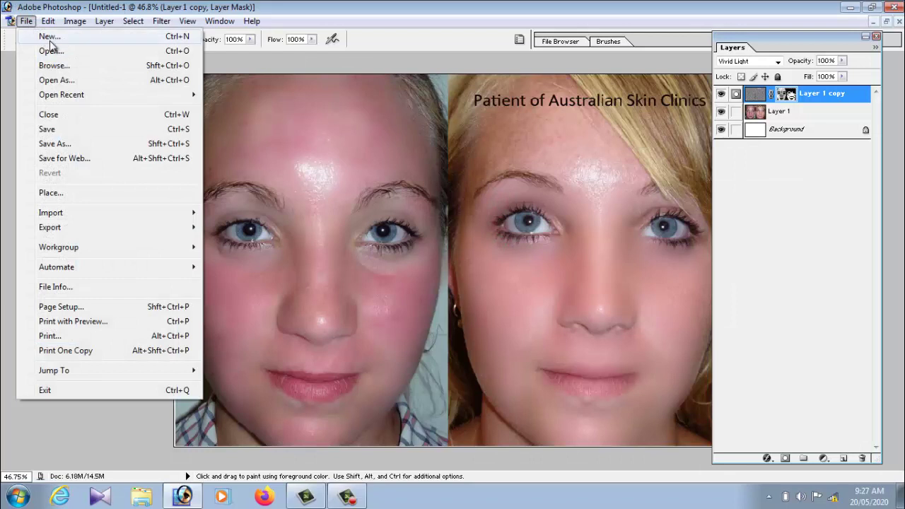
click(54, 129)
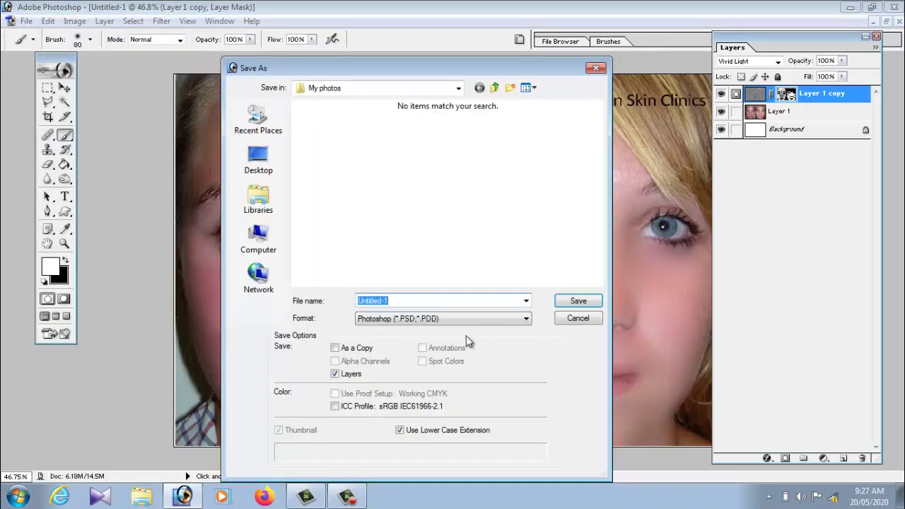
click(454, 319)
click(453, 382)
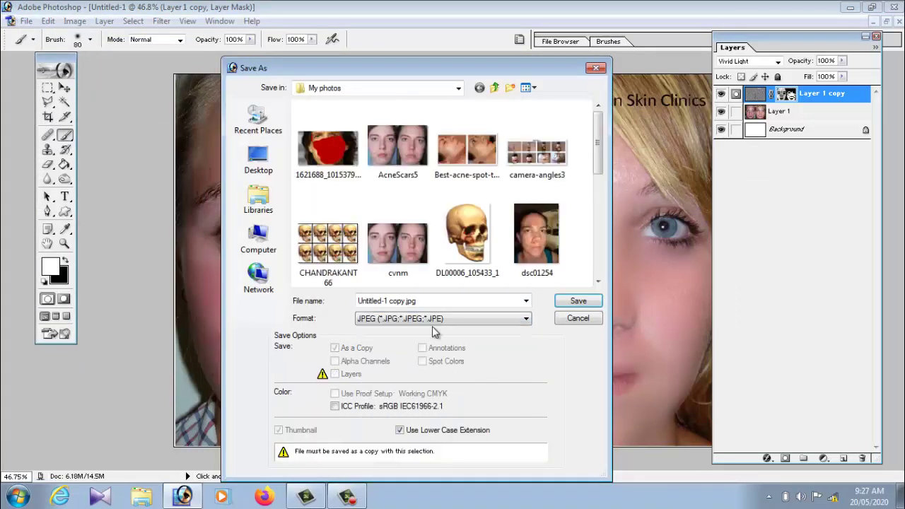
double_click(379, 301)
text(xcvb)
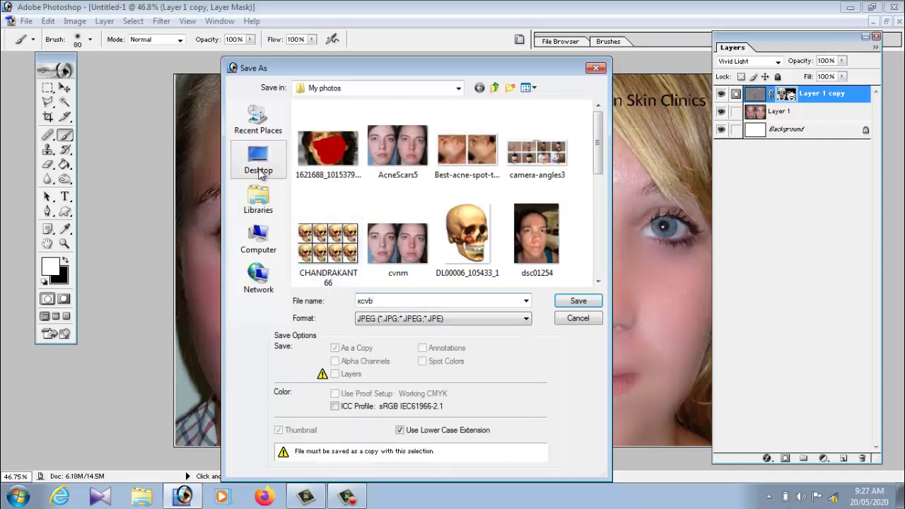
click(259, 162)
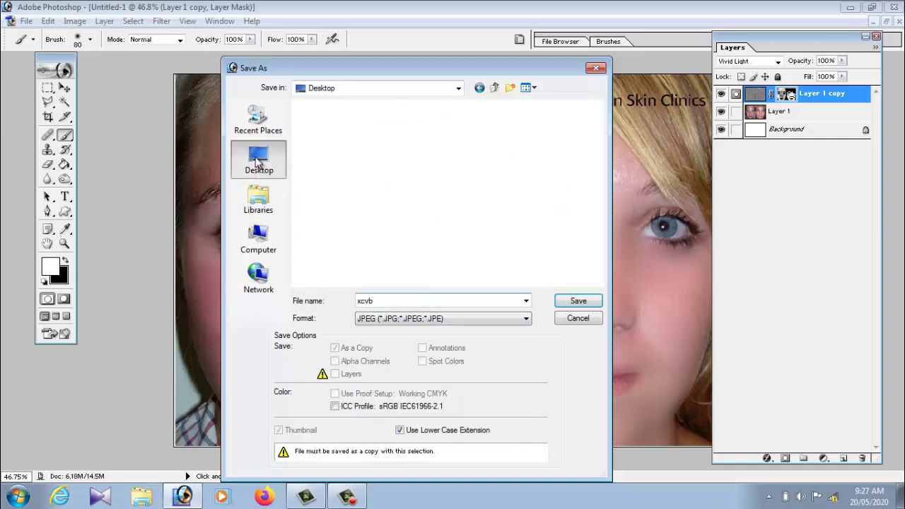
click(583, 302)
click(671, 138)
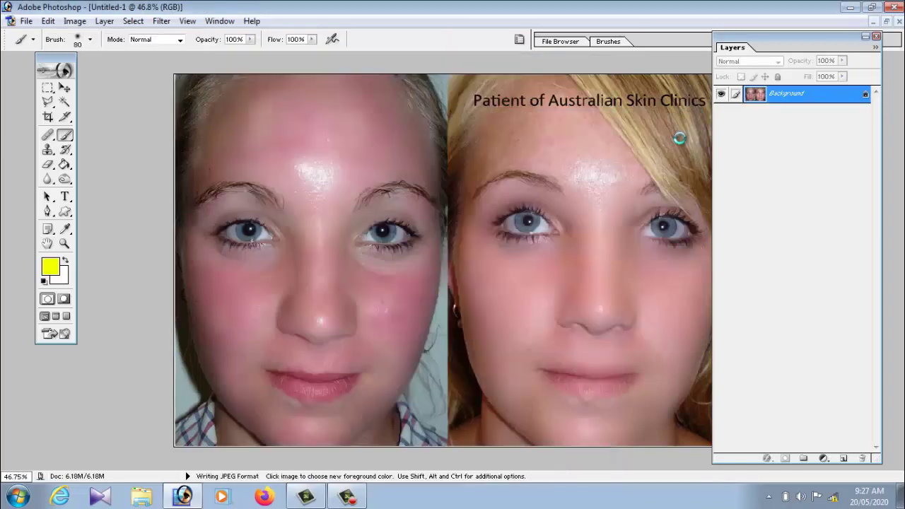
Step: Minimize Photoshop and open xcvb from the desktop in ACDSee Quick View
click(850, 9)
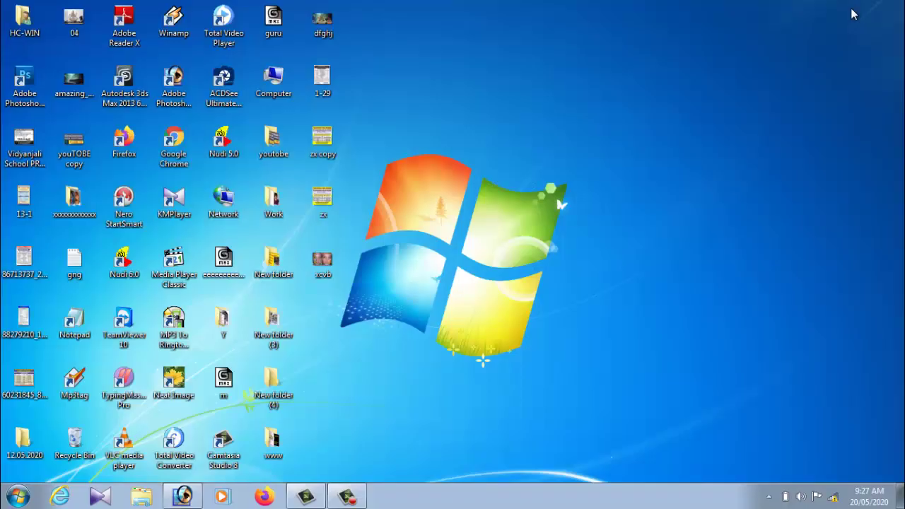
double_click(330, 265)
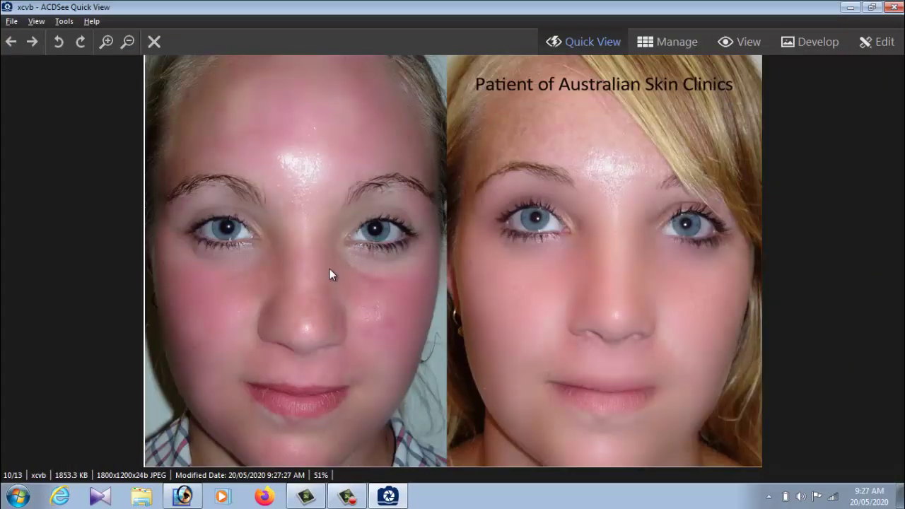
click(894, 7)
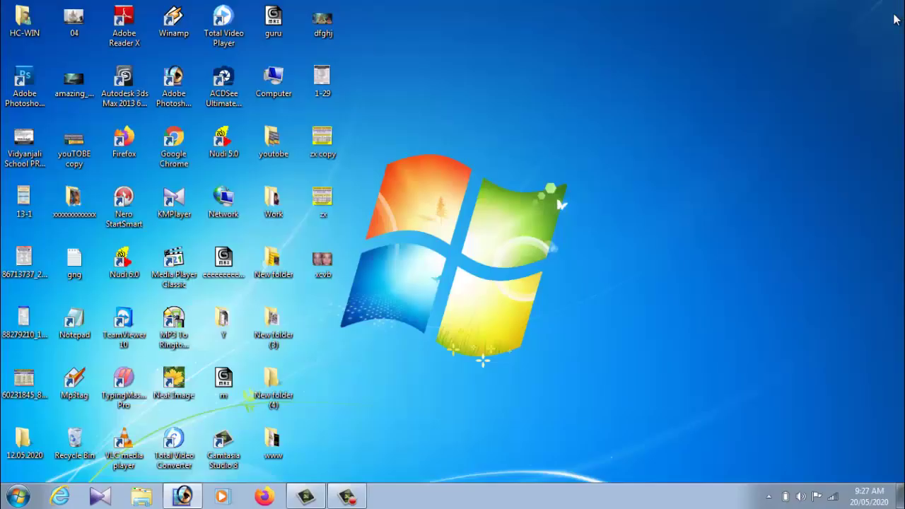